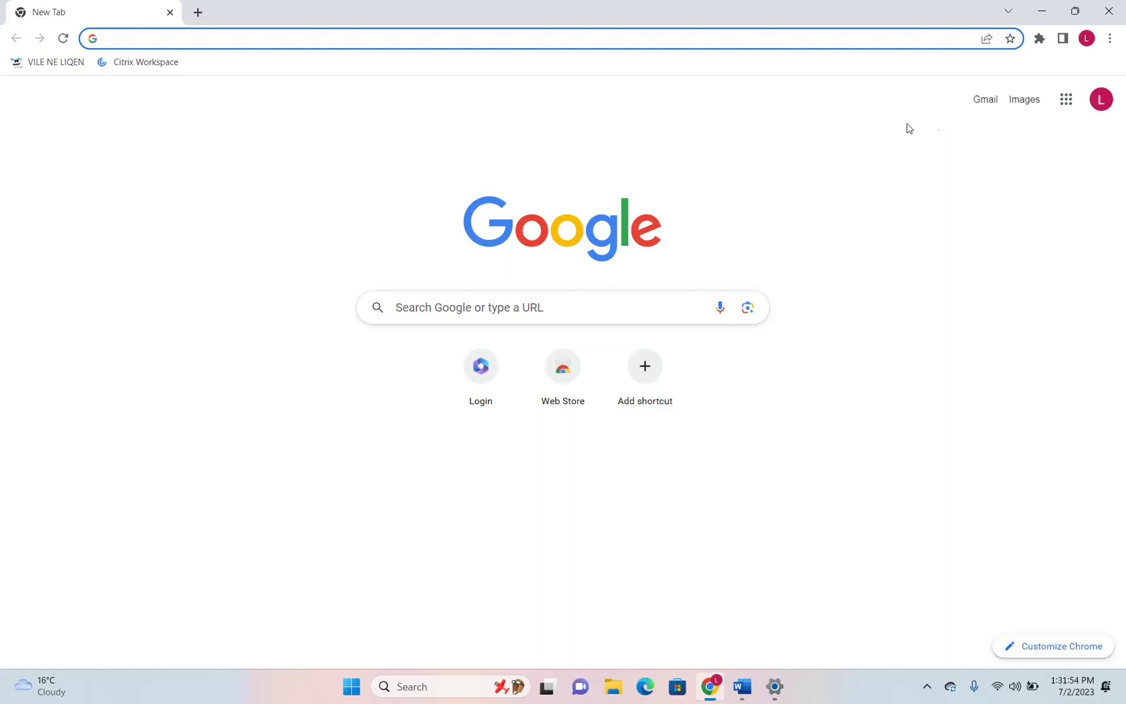
- Search Google for 'da vinci resolve'
click(404, 38)
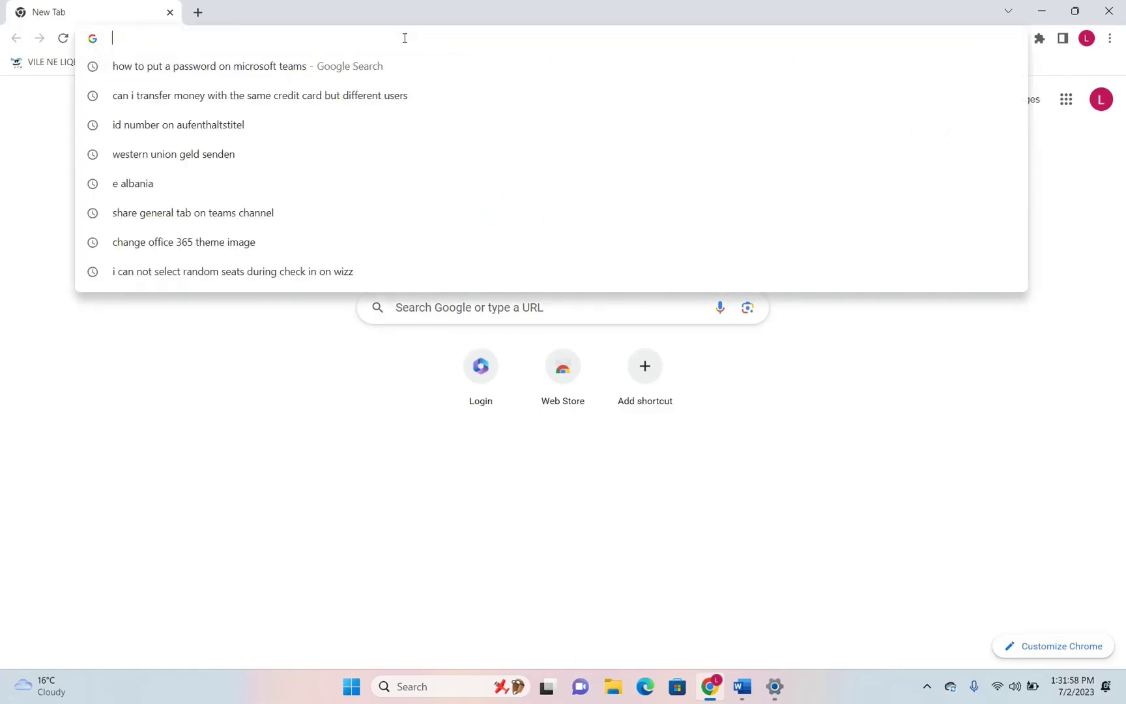
text(da vin)
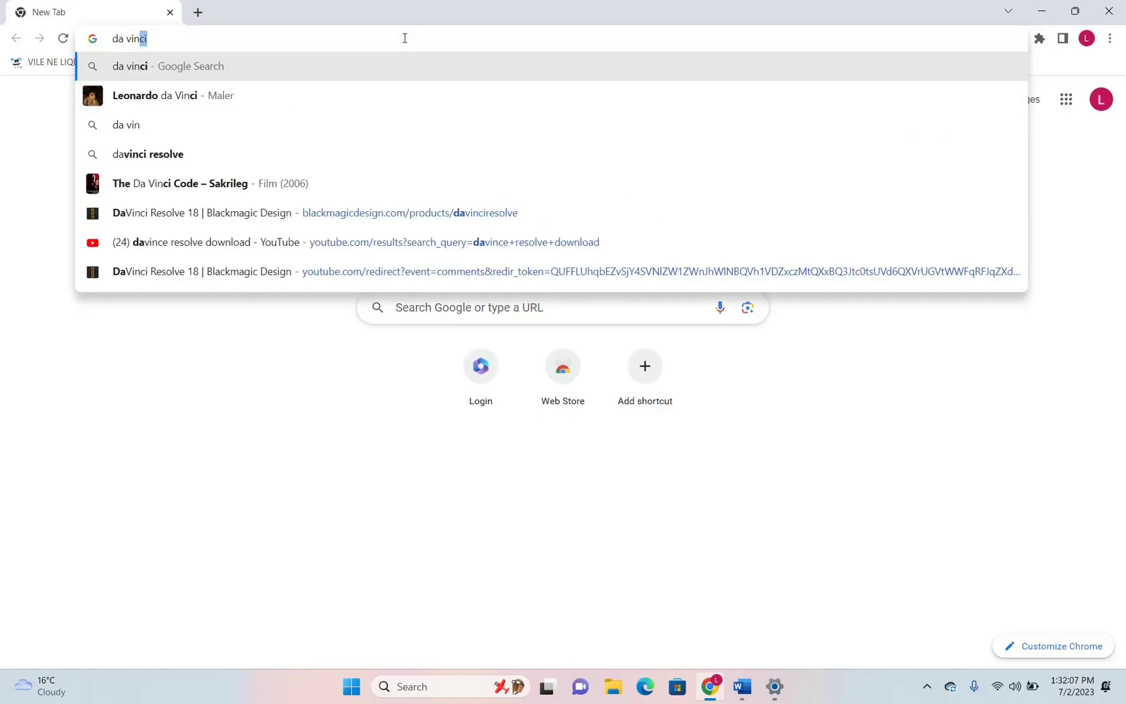
text(ci resolve)
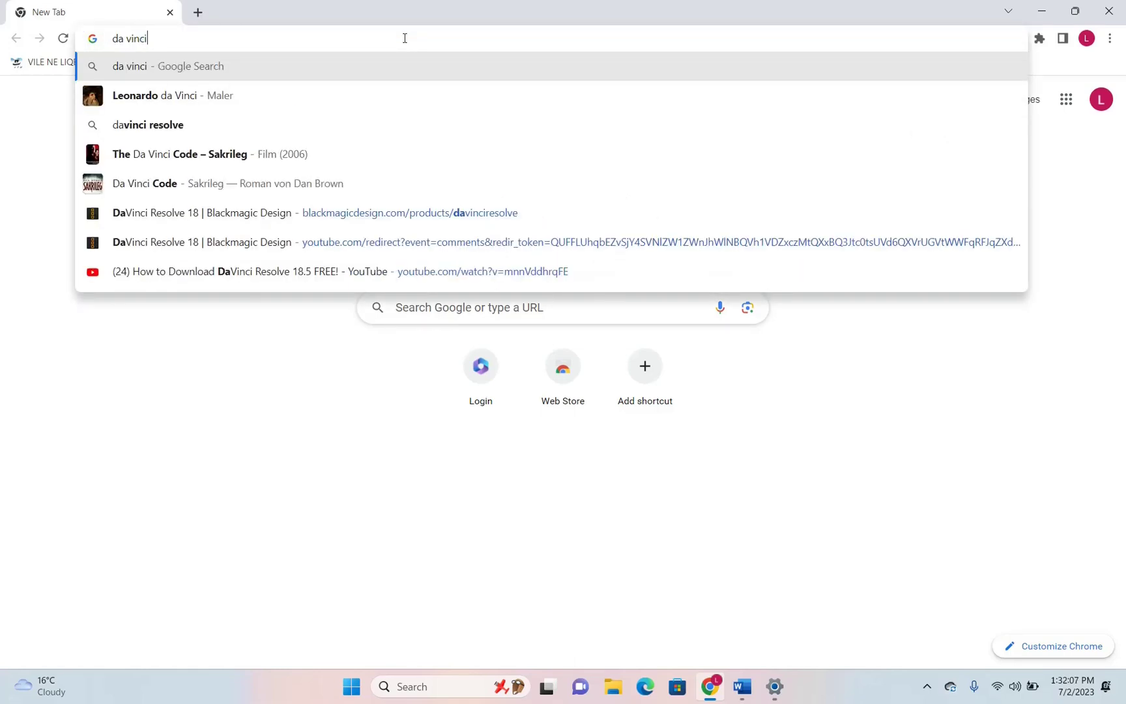
key(Return)
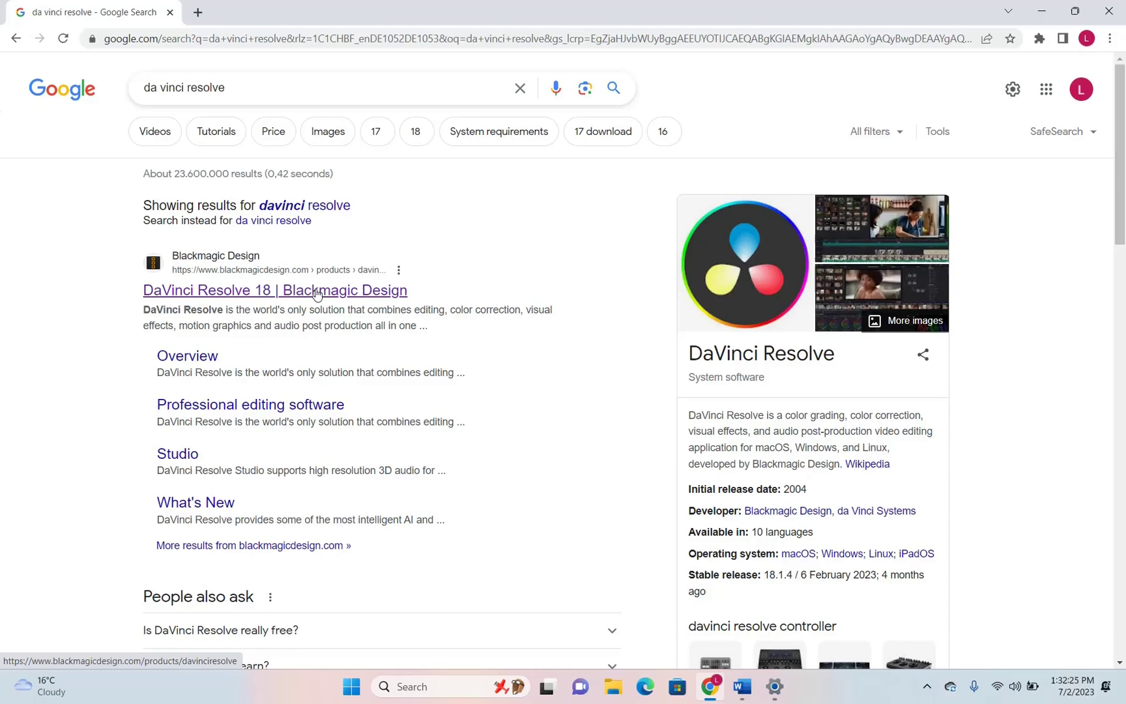
- Open Blackmagic Design's DaVinci Resolve 18 page and bring up its free download options
click(317, 292)
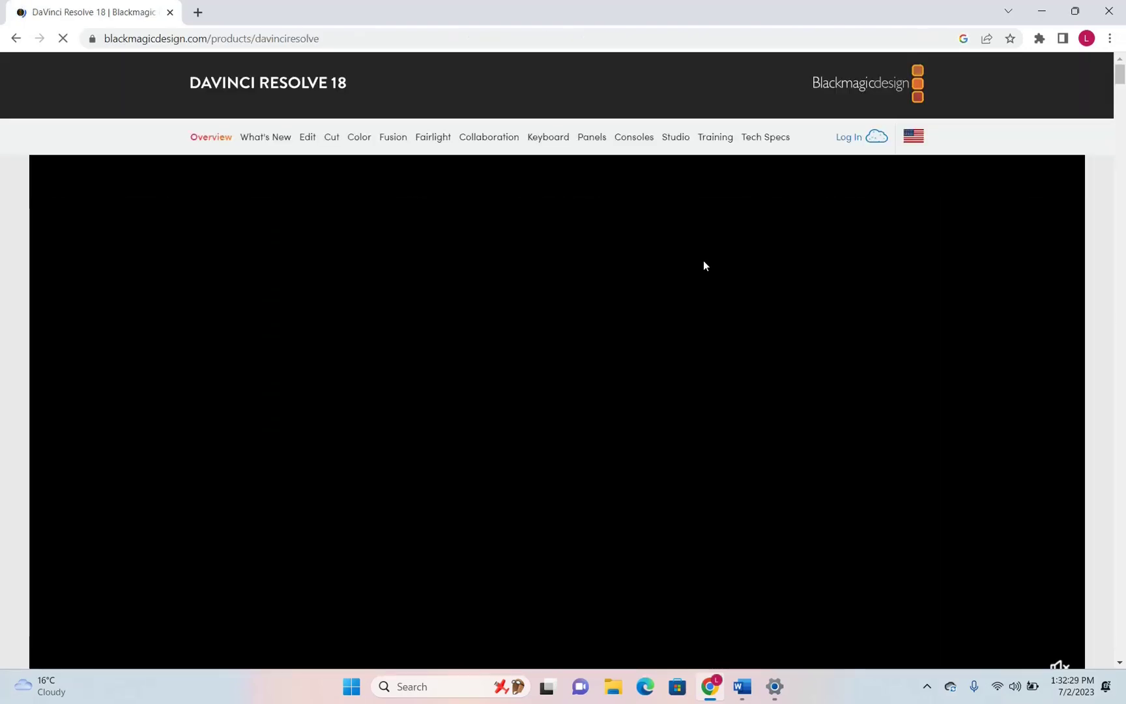
scroll(703, 265, down, 5)
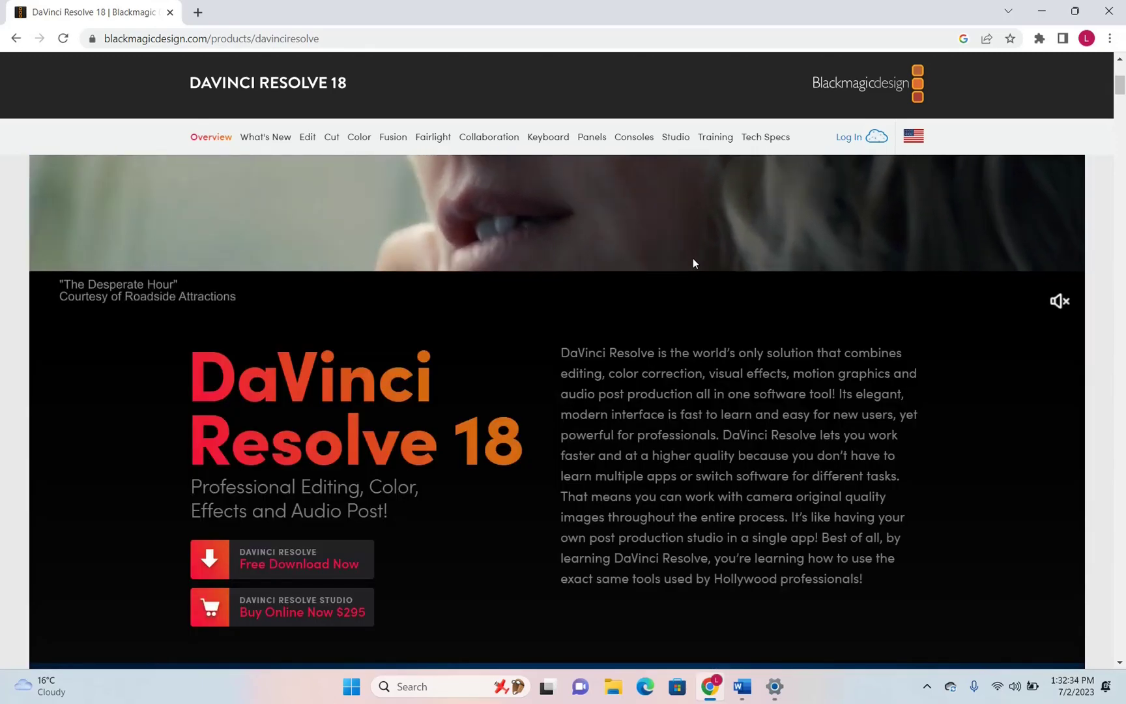
scroll(692, 260, down, 3)
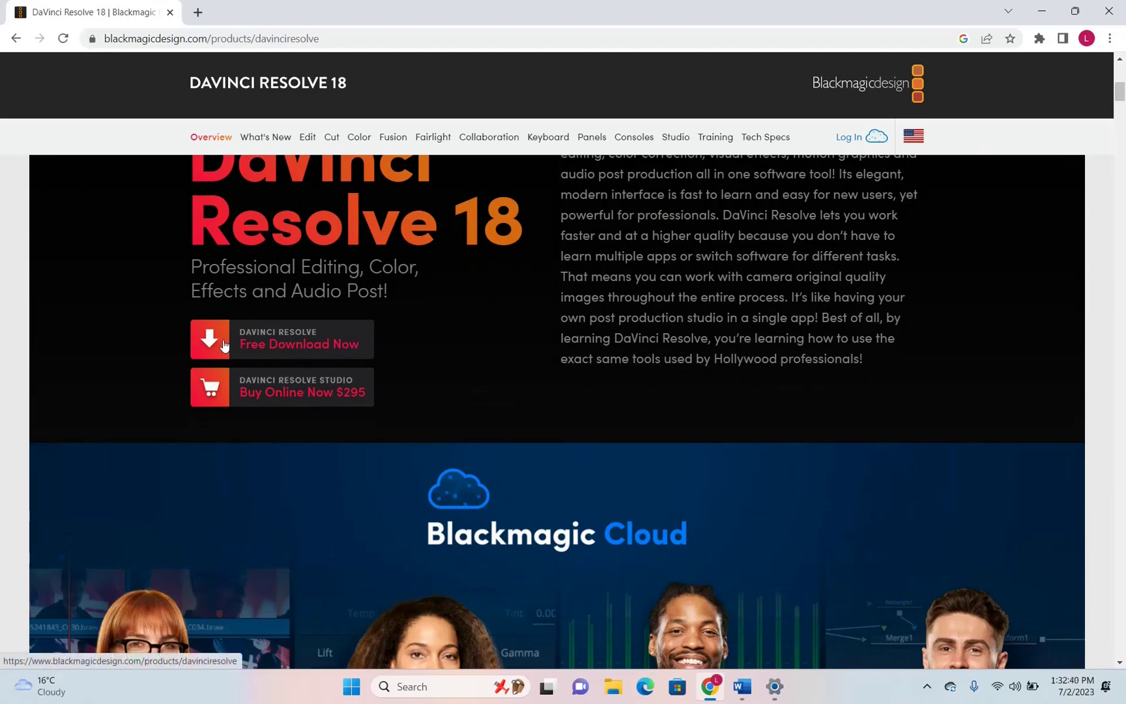
click(326, 349)
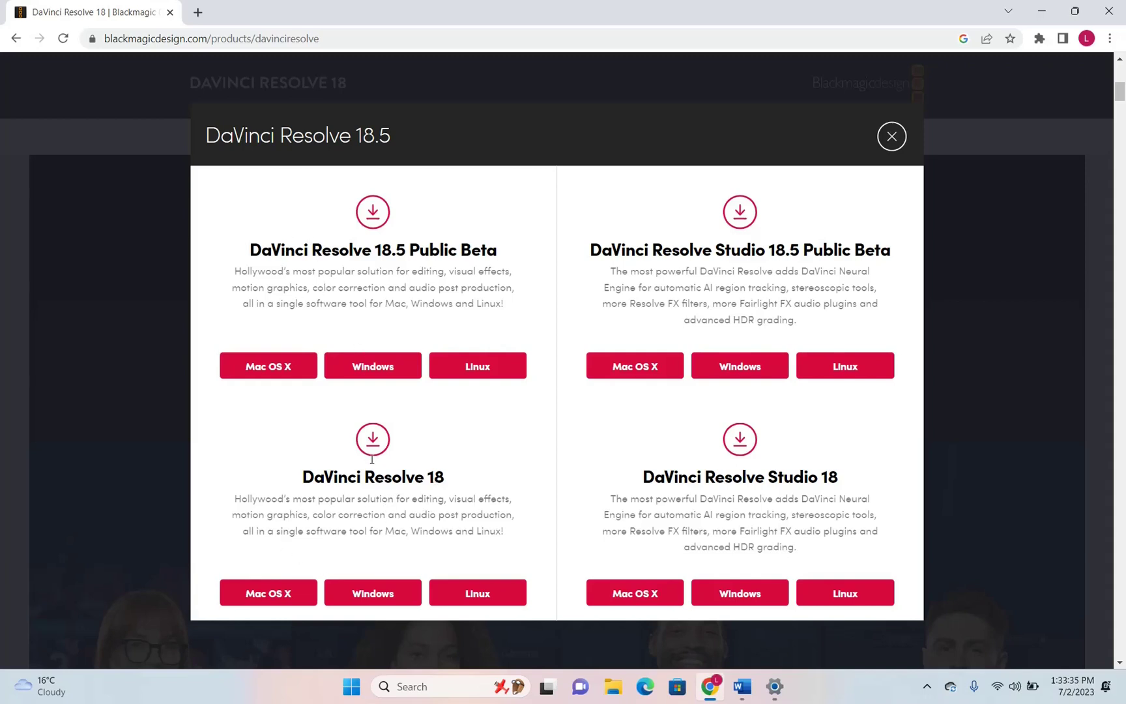
- Choose the Windows download of DaVinci Resolve 18.5 Public Beta
drag(509, 252, 238, 250)
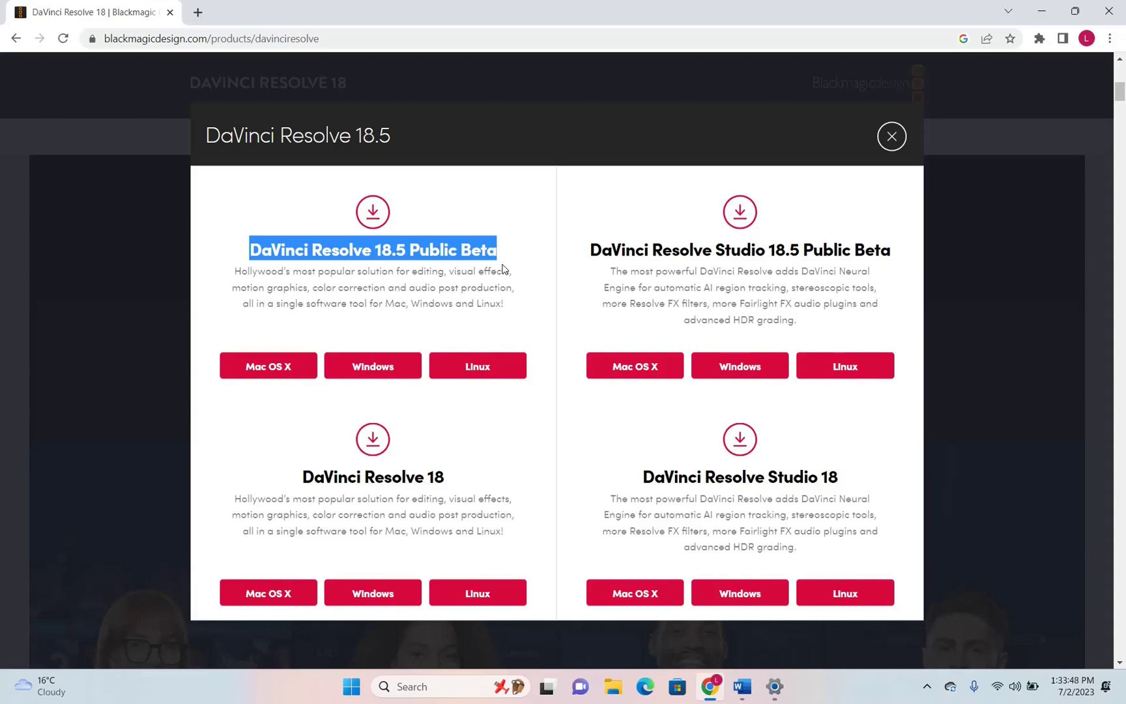
click(305, 478)
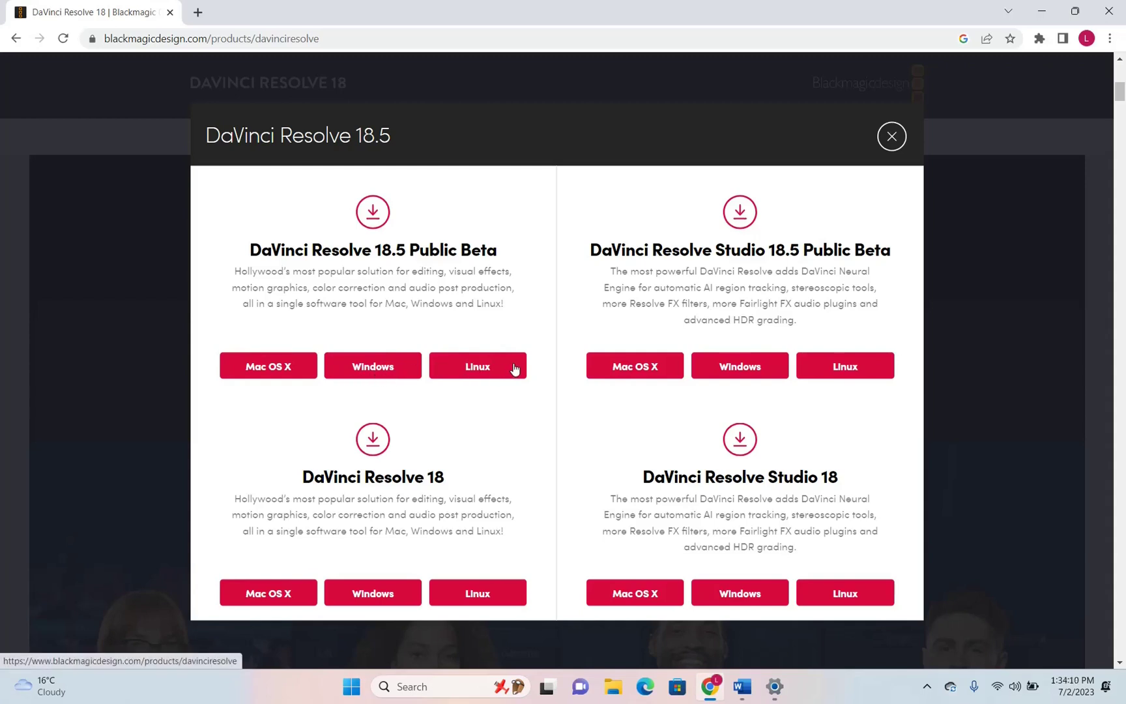
click(378, 376)
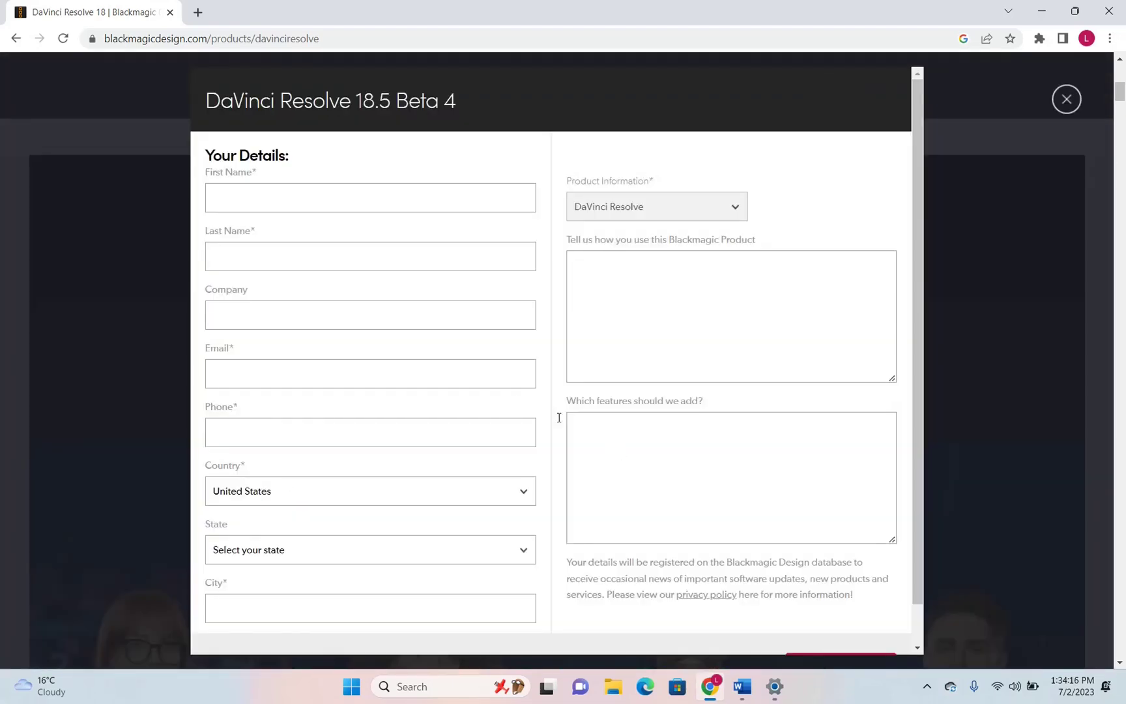
click(260, 257)
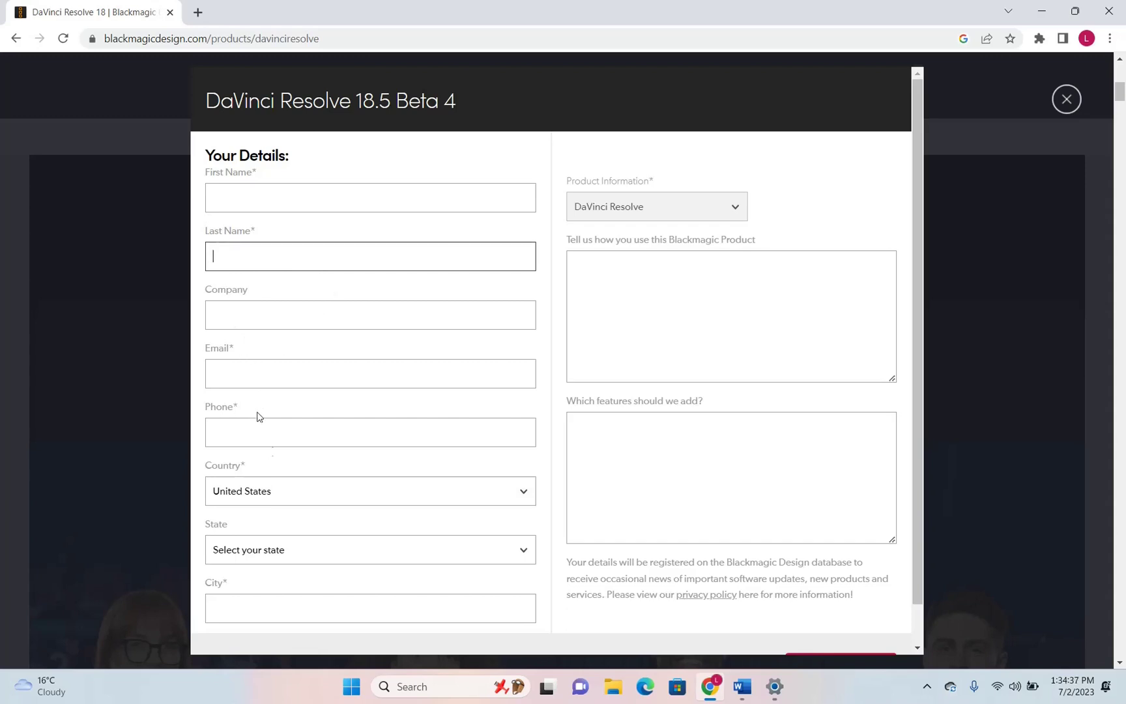
scroll(284, 485, down, 1)
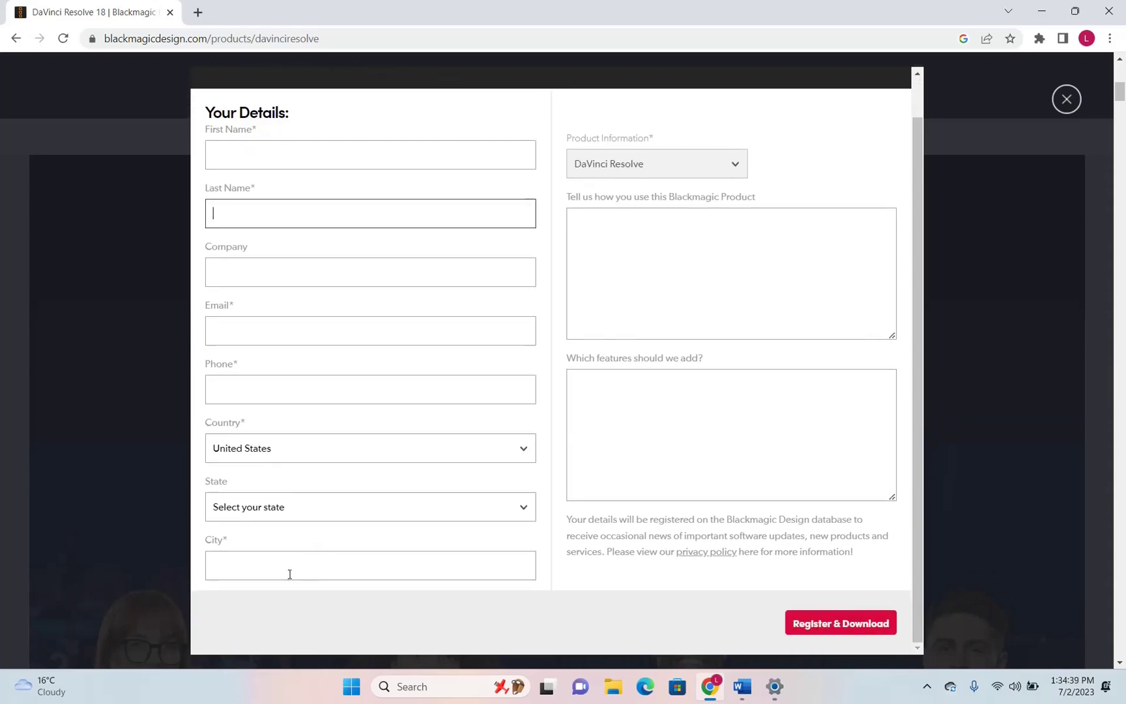
scroll(274, 392, up, 1)
click(239, 198)
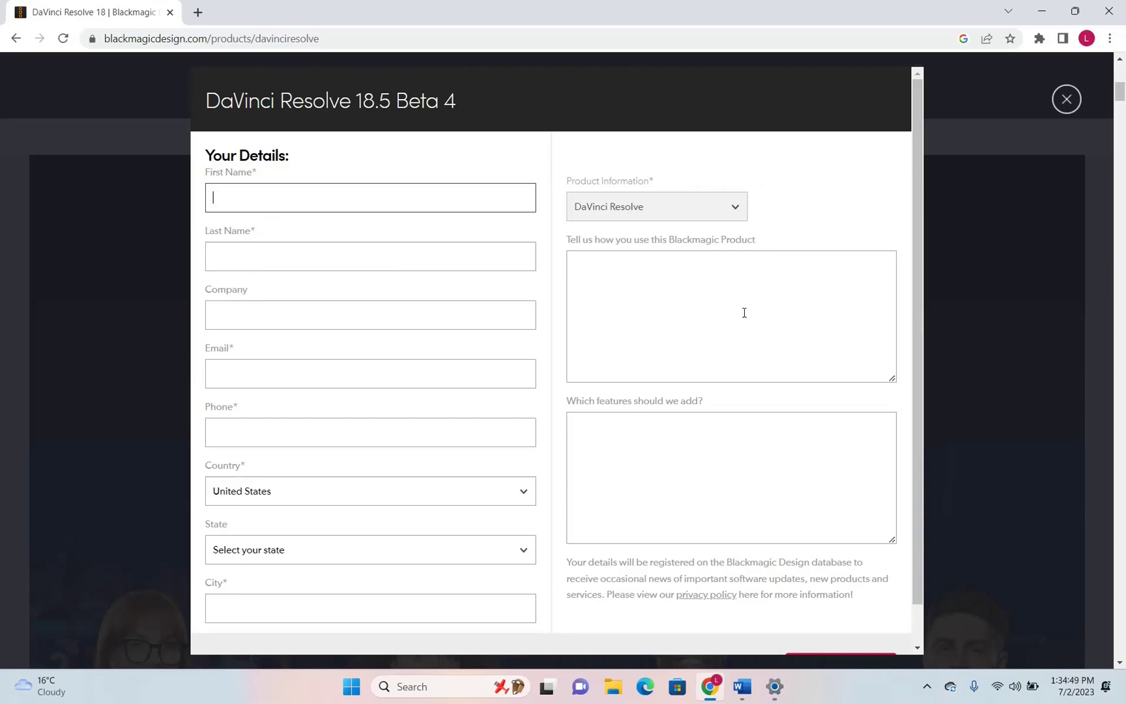
scroll(716, 430, down, 1)
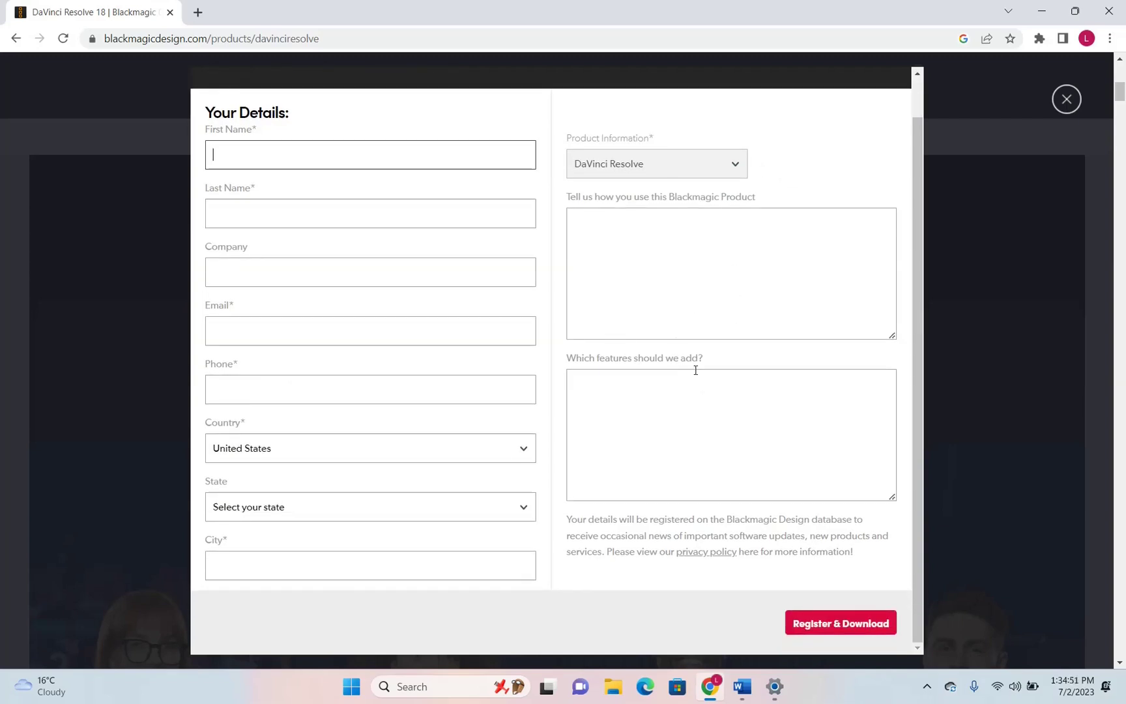
scroll(696, 370, up, 1)
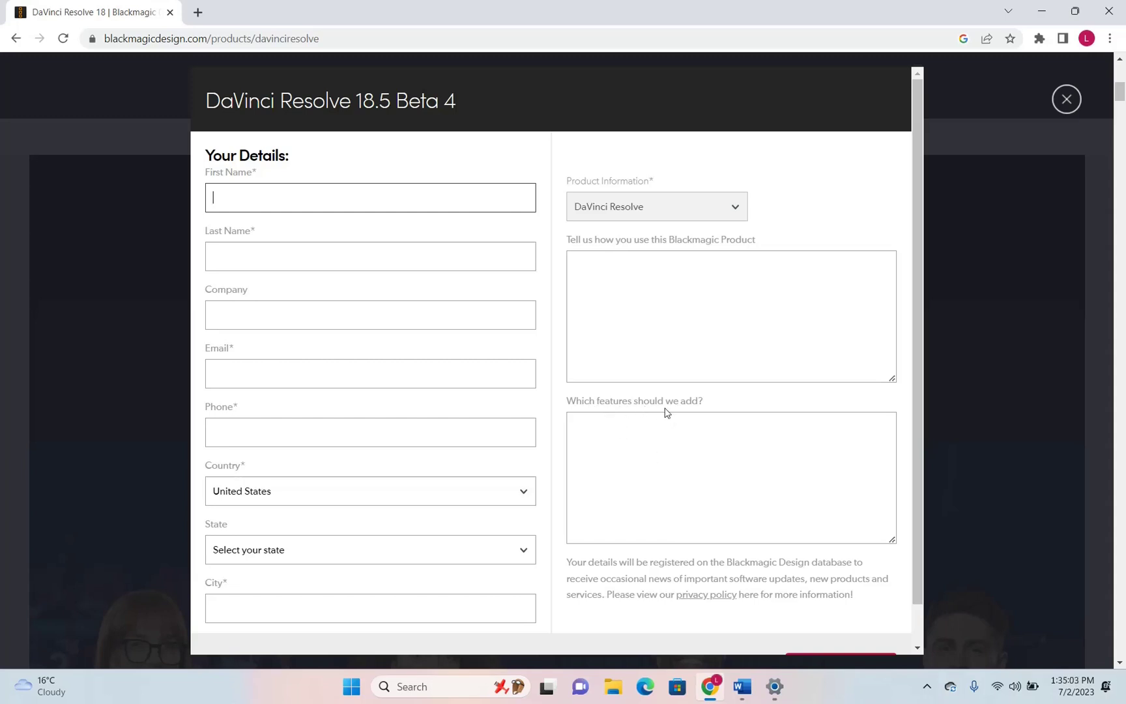
scroll(737, 489, down, 1)
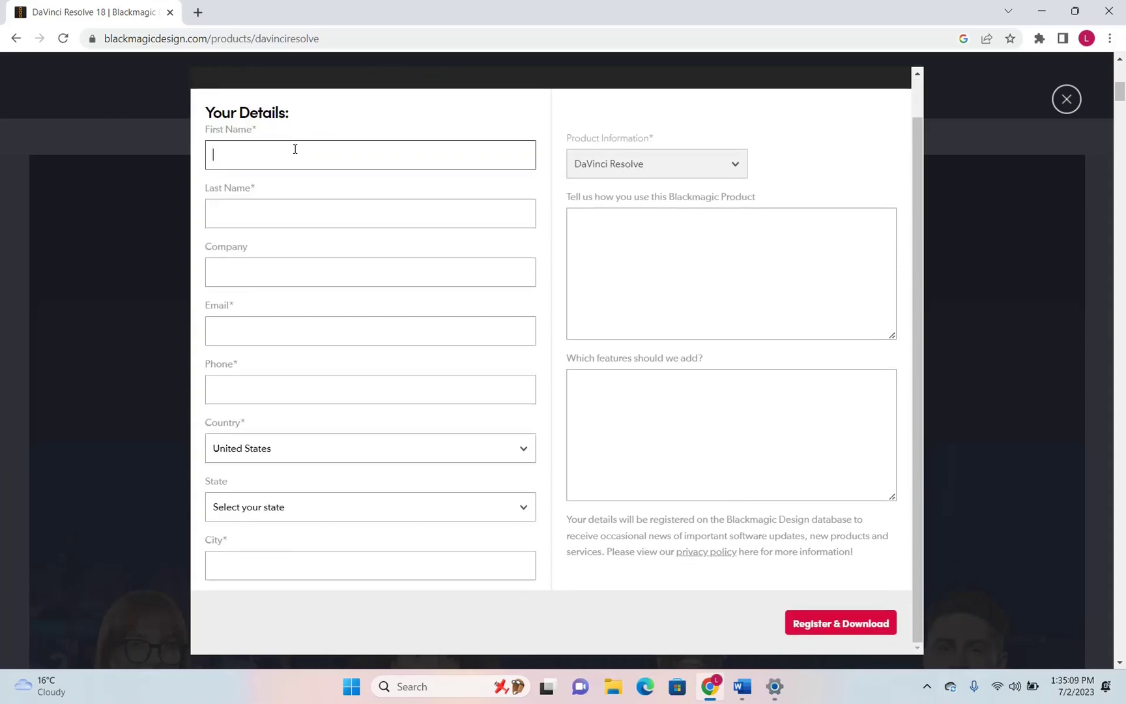
- Finish the last name, then fill in the saved e-mail address and the phone number
text(s)
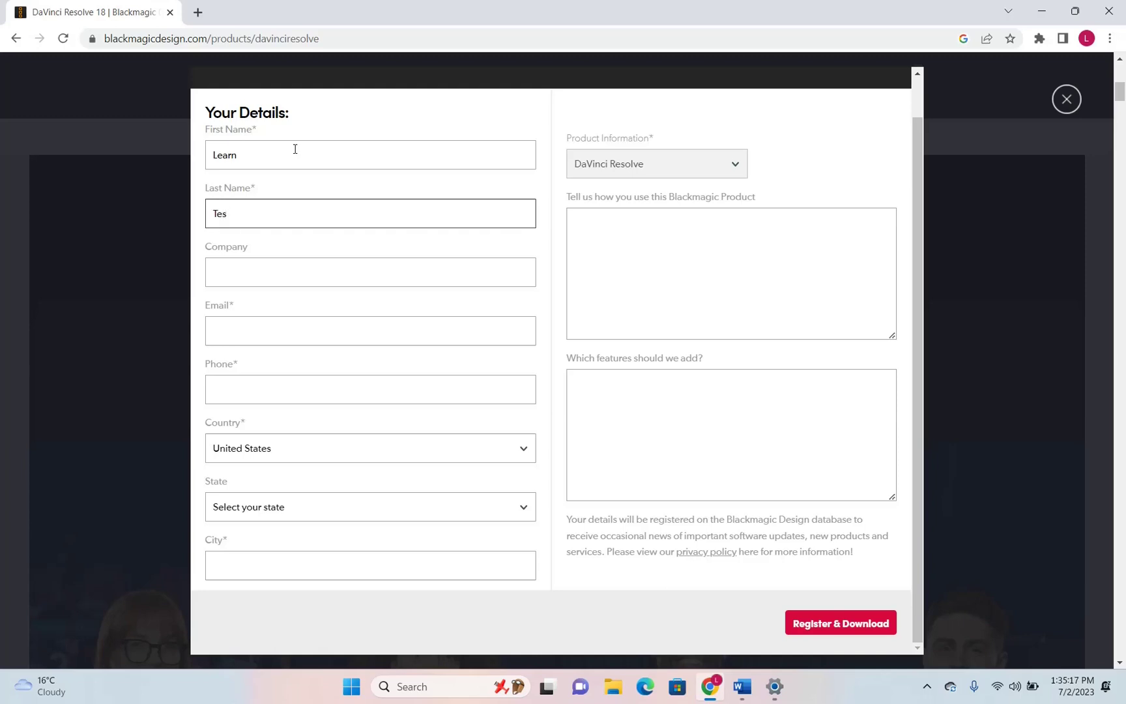
text(ch)
key(Tab)
click(260, 331)
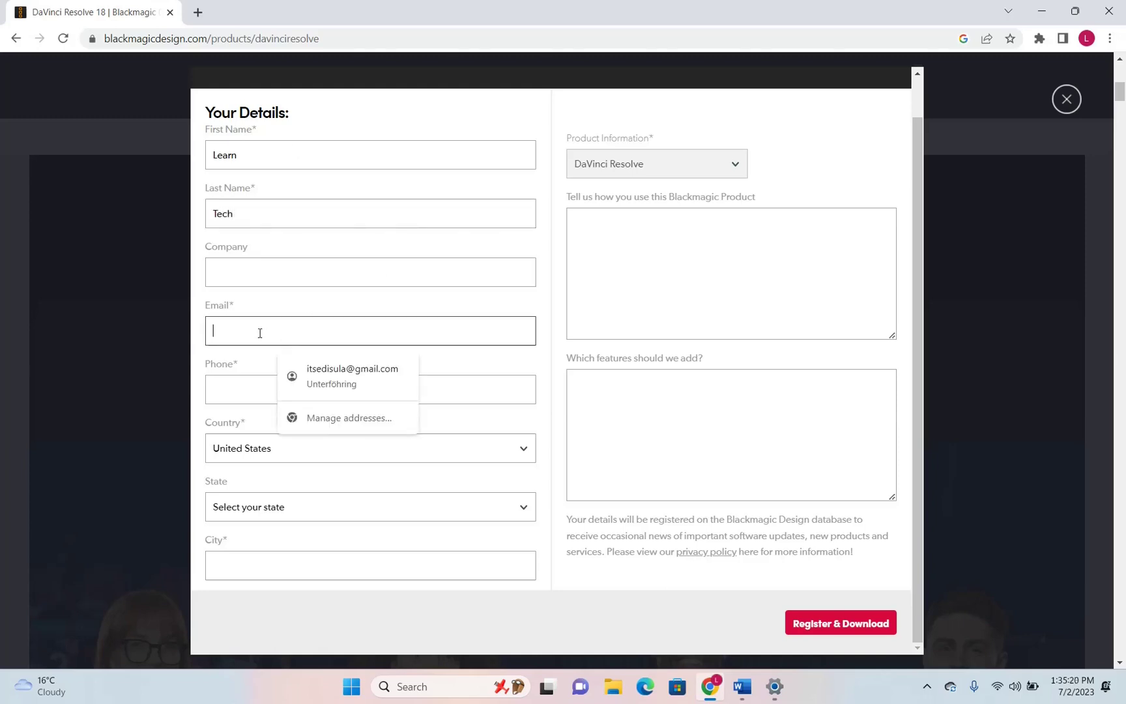
key(Down)
key(Return)
click(233, 387)
text(+49)
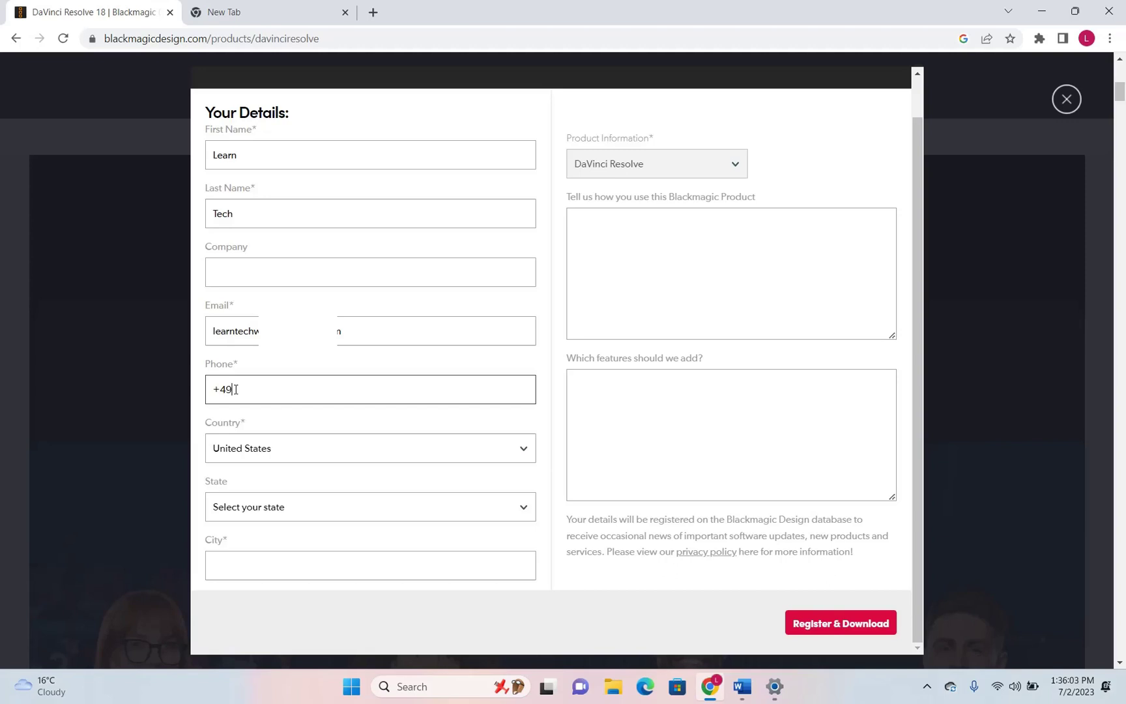
text(3456646)
- Set the registration country to Germany and the city to Munich
click(292, 448)
text(ger)
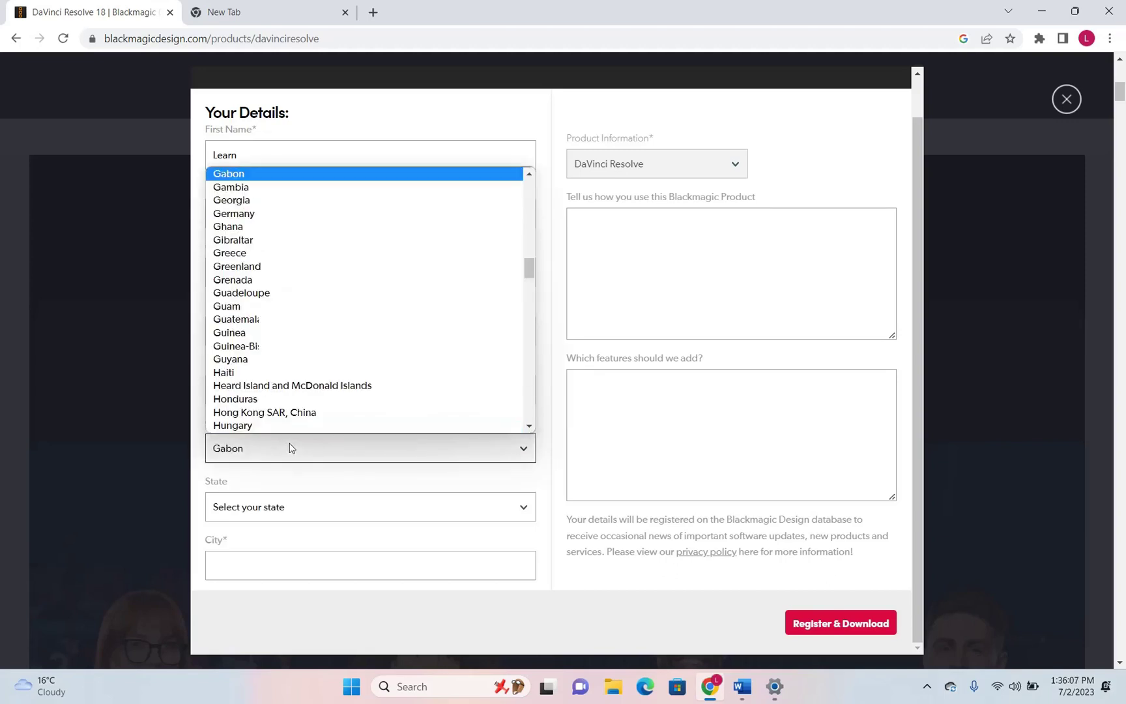
key(Return)
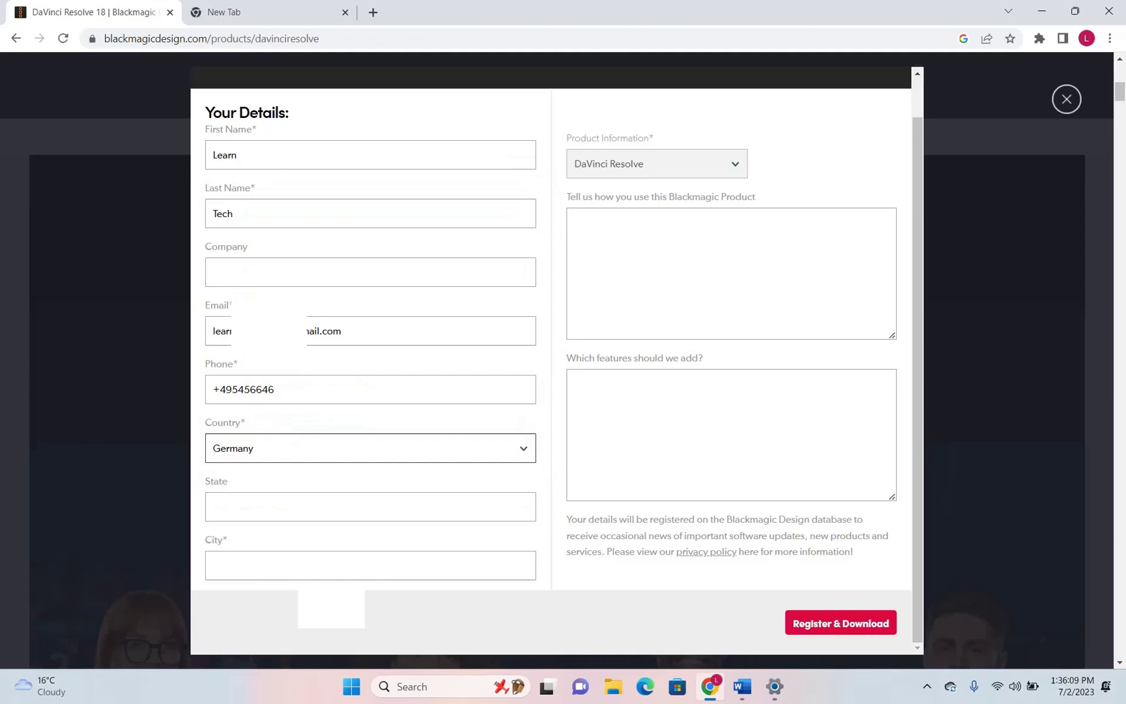
click(300, 570)
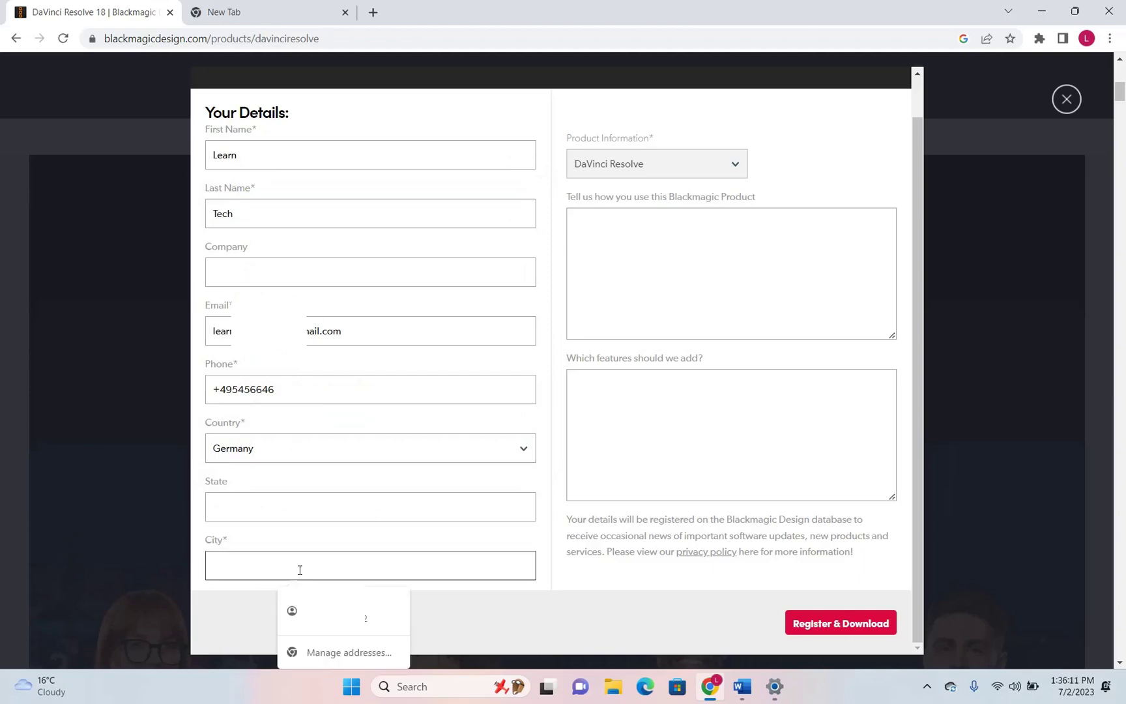
text(Munich)
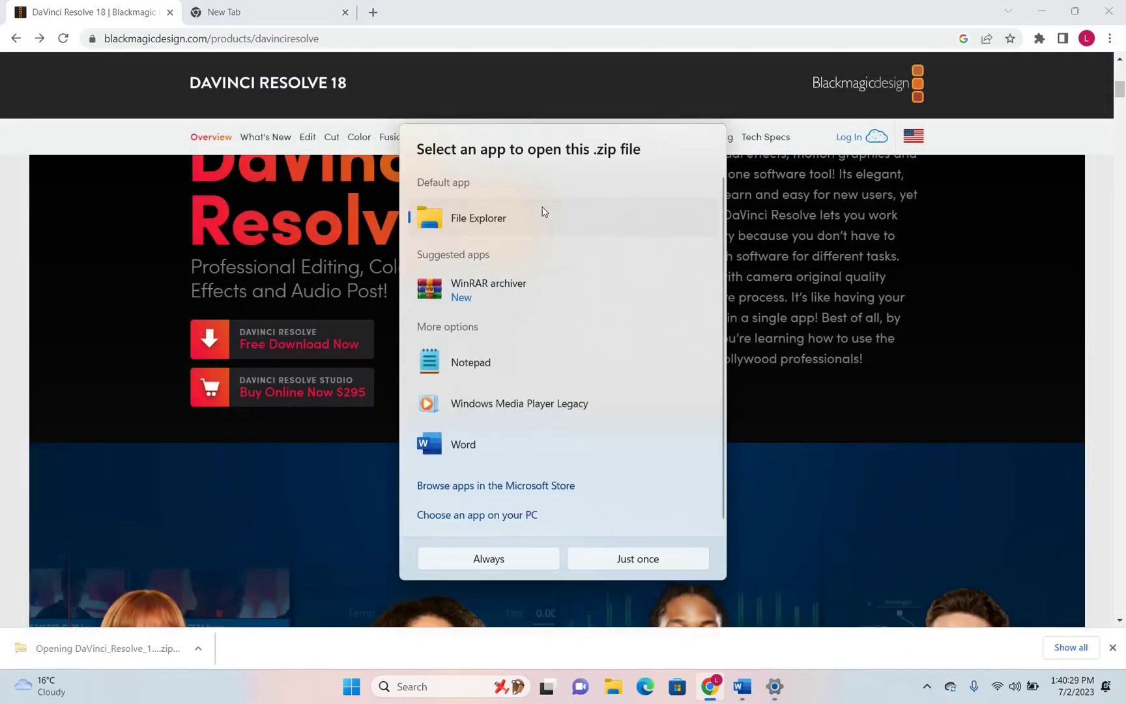
- Open DaVinci_Resolve_18.5b4_Windows.zip and launch the installer application inside it
double_click(543, 213)
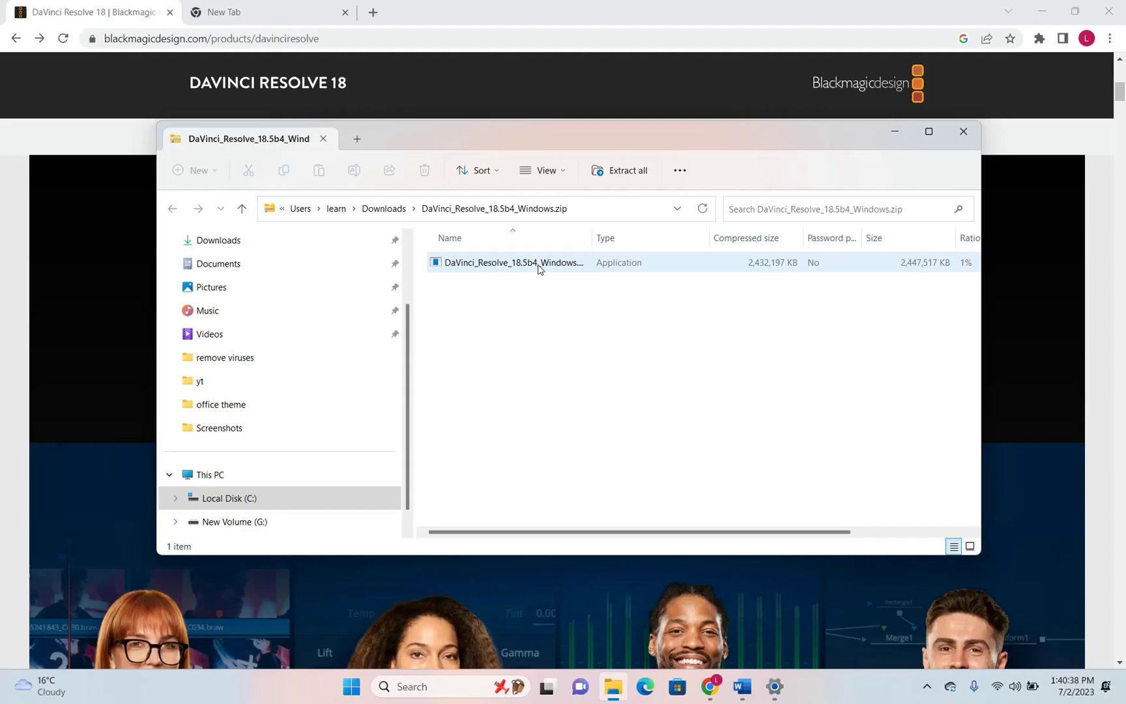
click(538, 267)
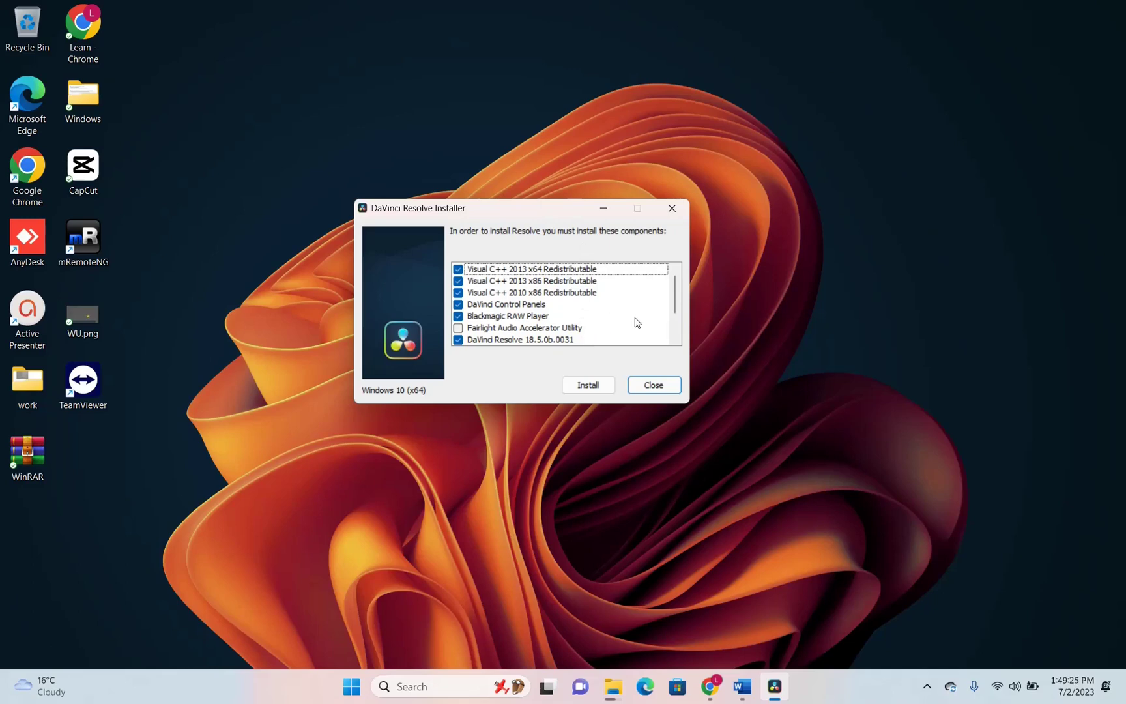
- Install the checked required components listed by the DaVinci Resolve installer
scroll(636, 322, down, 1)
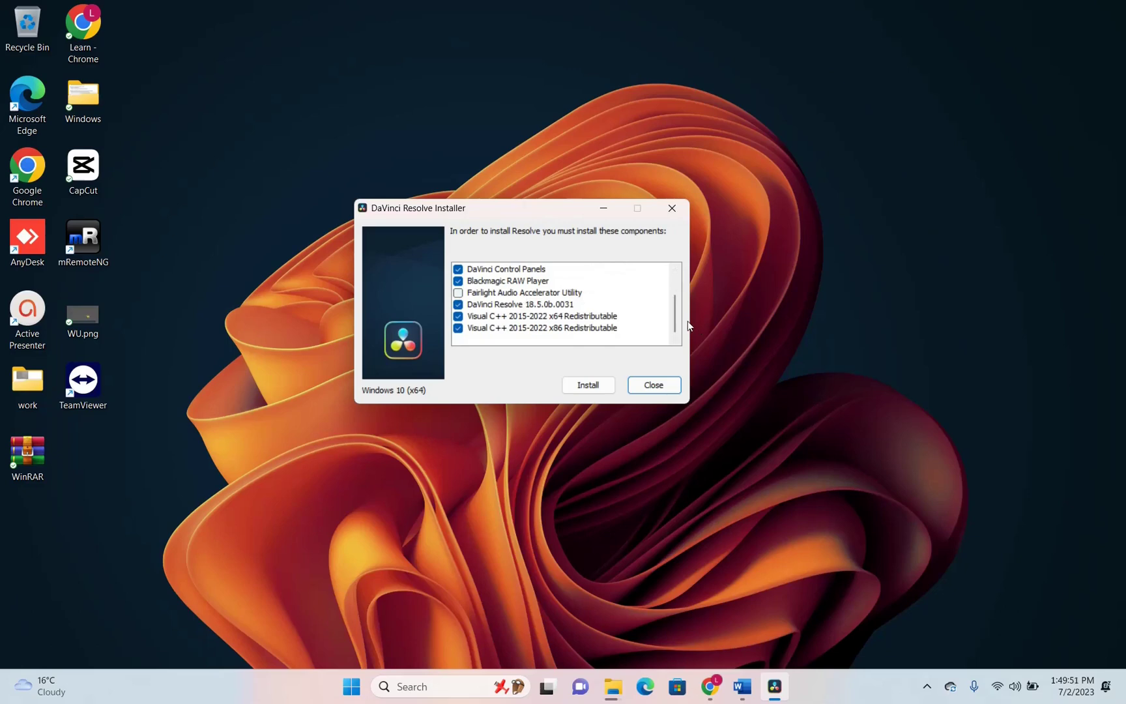
click(587, 387)
click(586, 385)
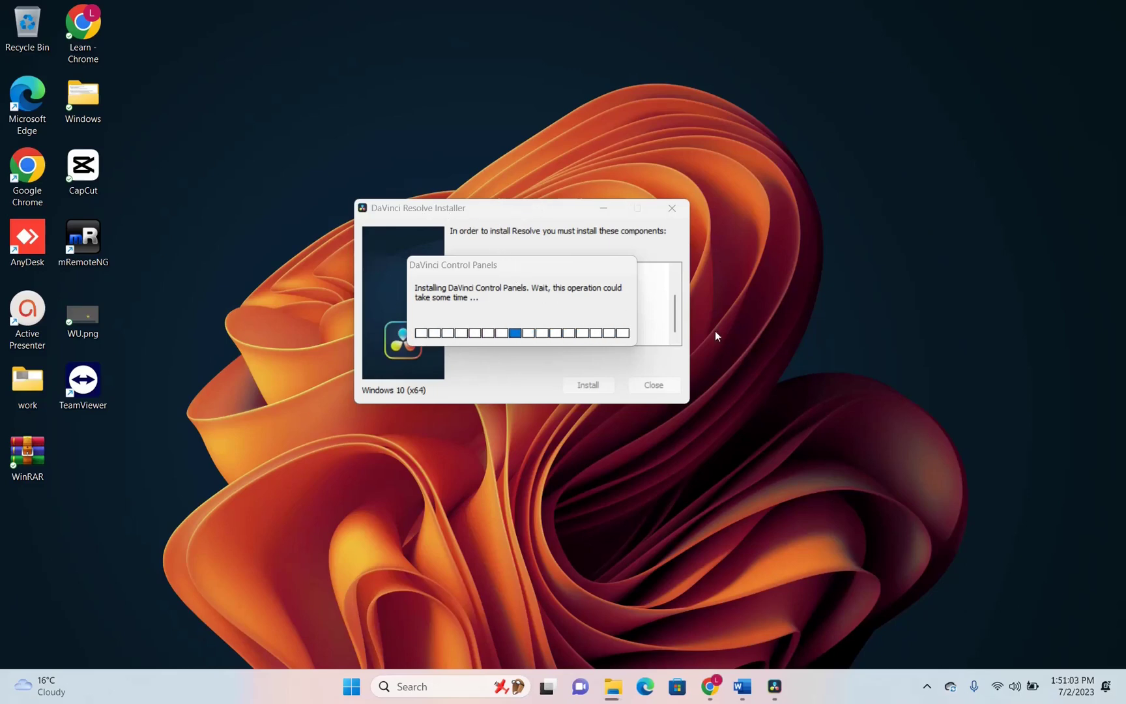
click(926, 695)
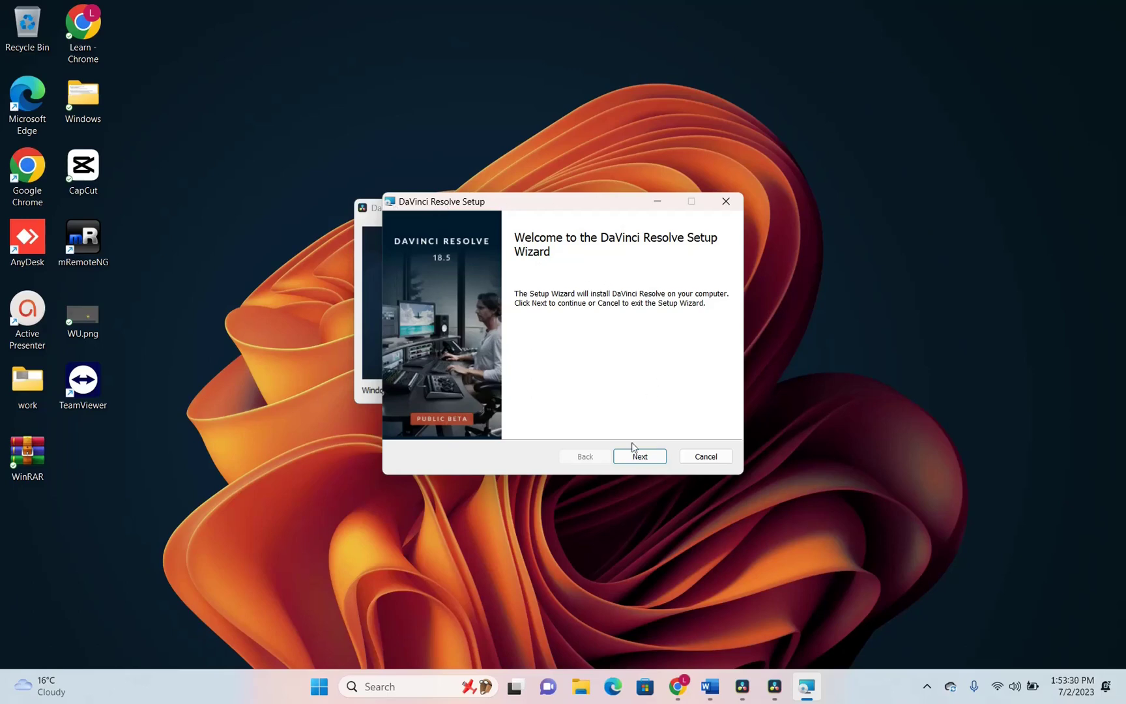
- Accept the licence terms and install DaVinci Resolve to the default Program Files folder
click(643, 462)
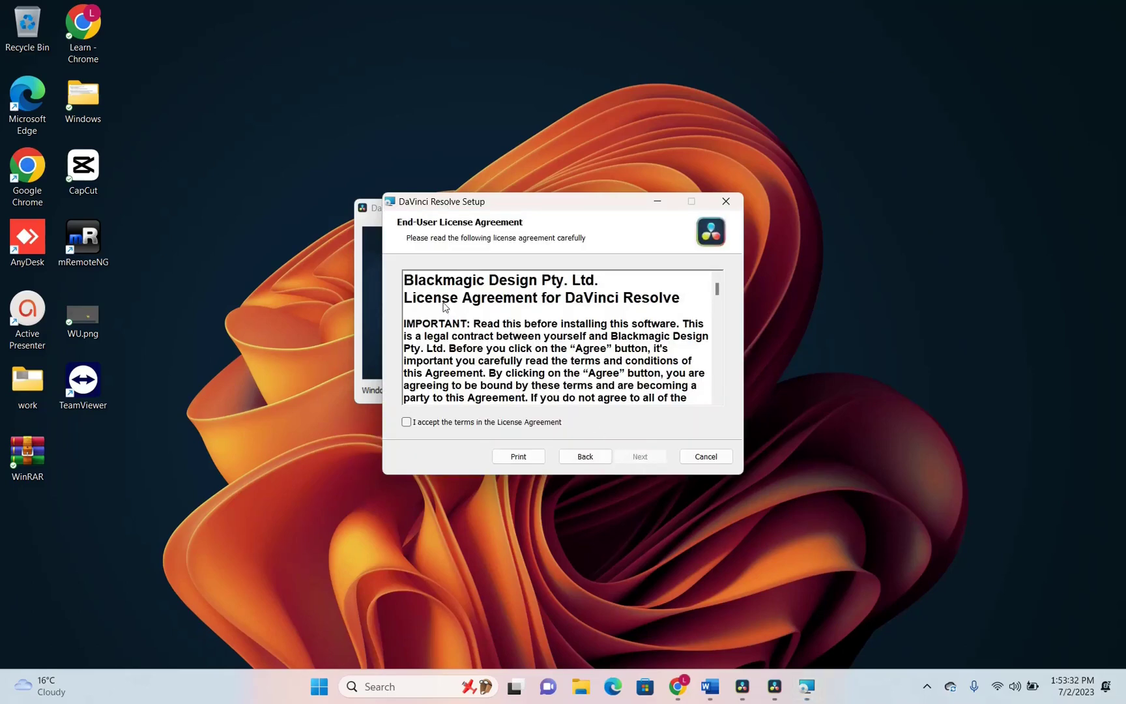
click(412, 425)
click(642, 457)
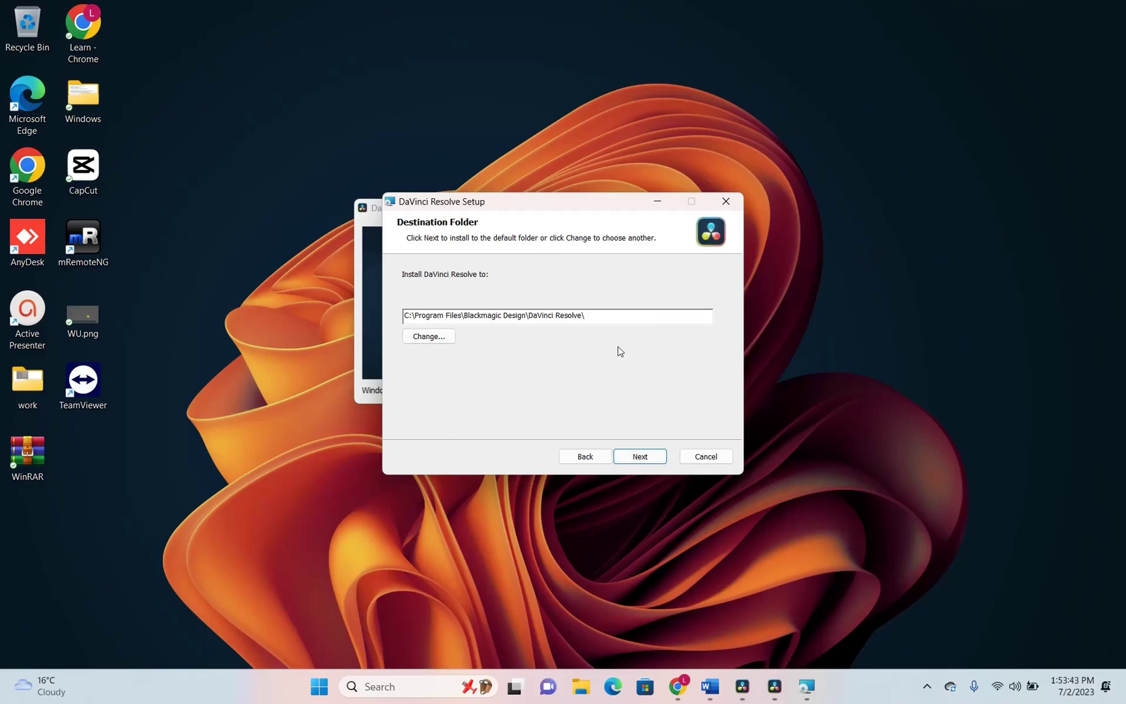
click(641, 455)
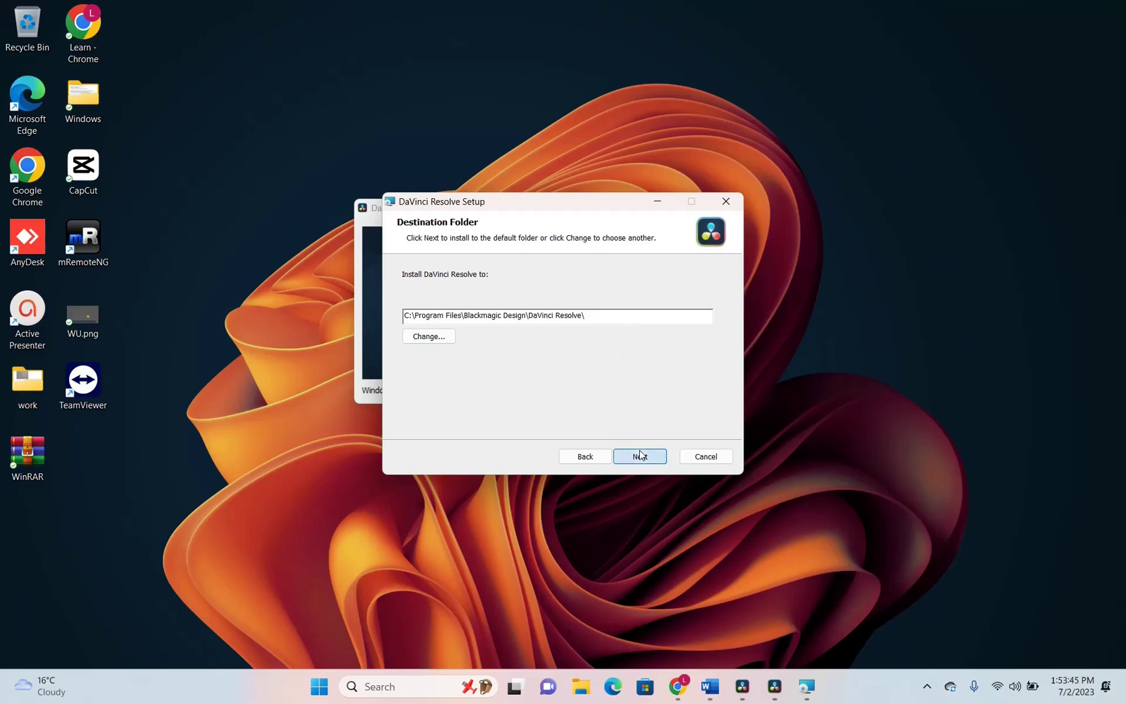
click(619, 457)
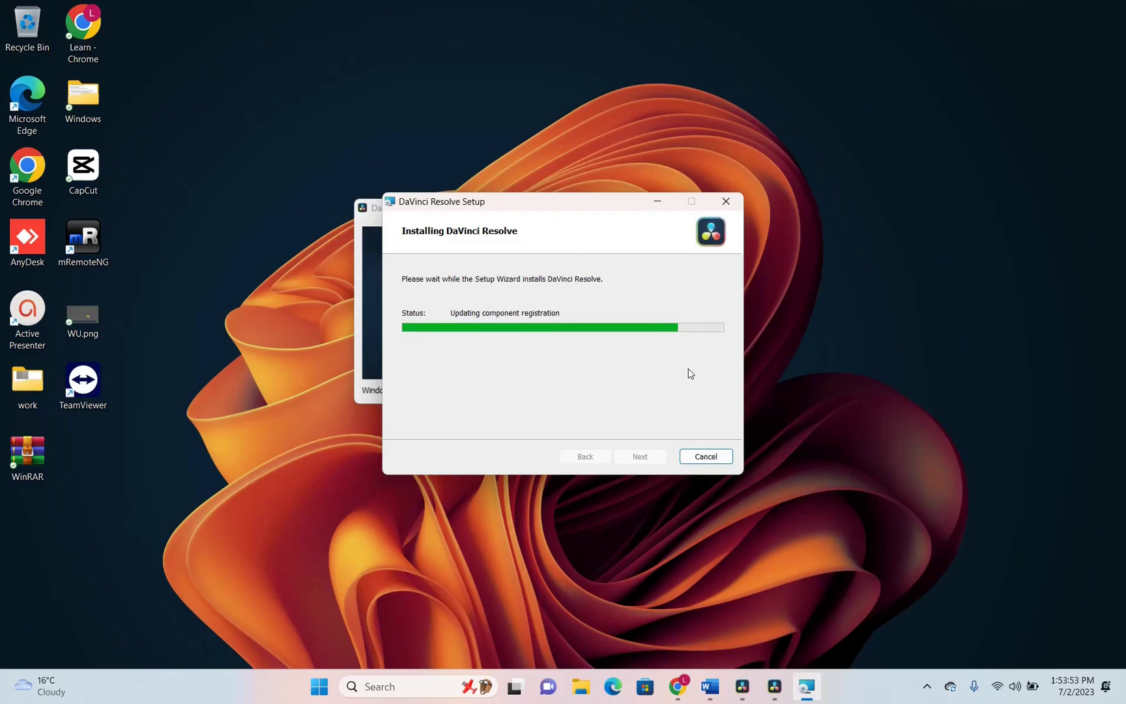
click(373, 209)
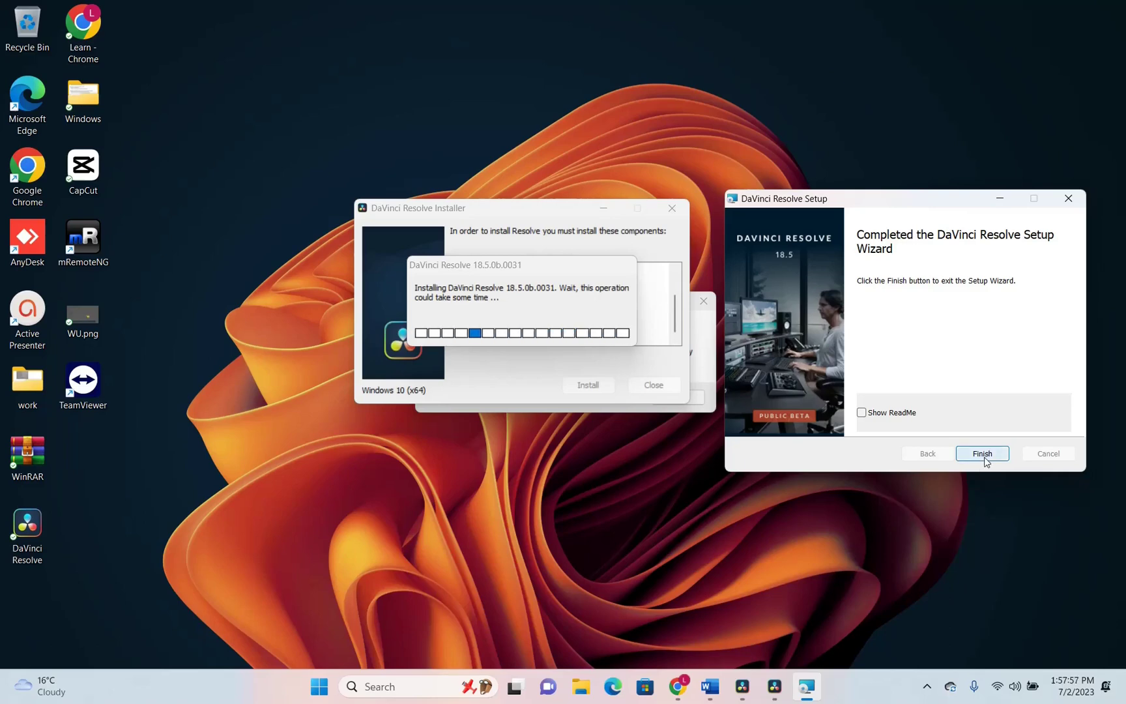
- Close the finished setup wizard and select the new DaVinci Resolve desktop shortcut
click(983, 455)
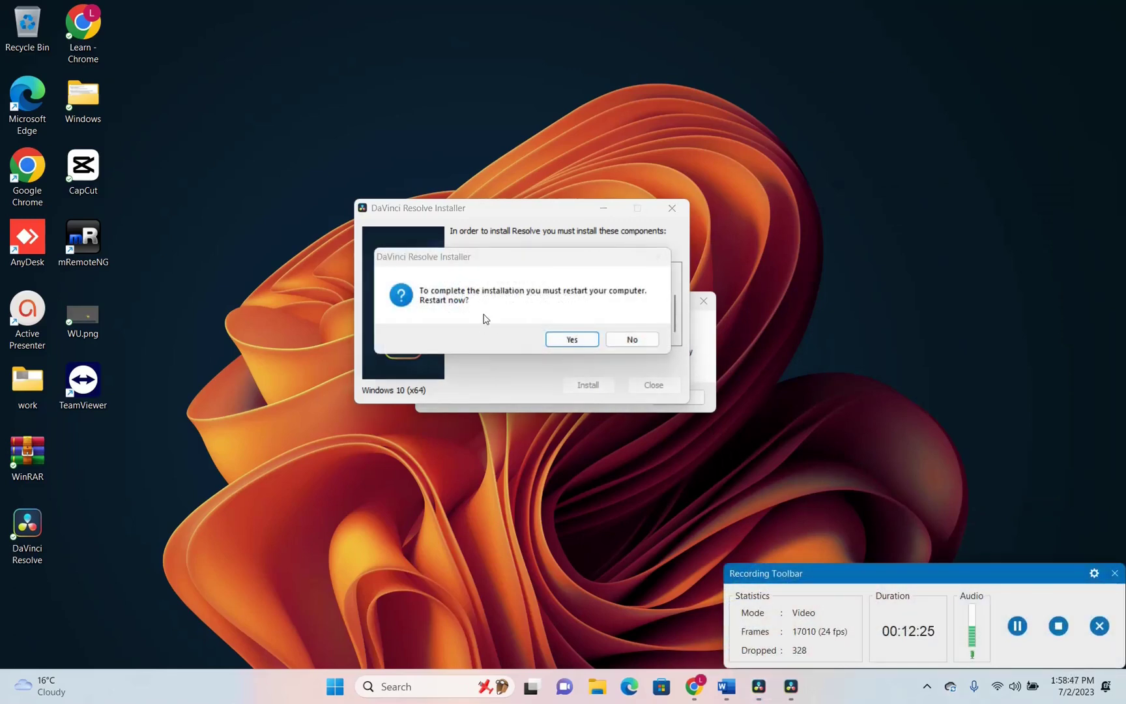
click(454, 686)
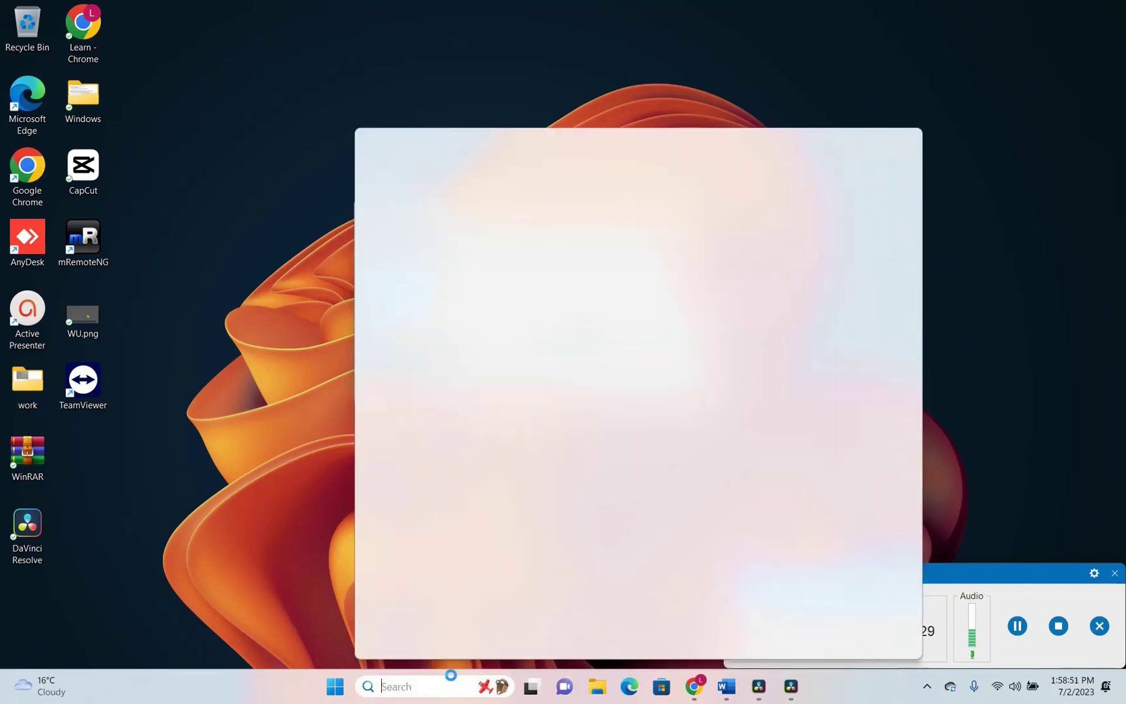
click(211, 565)
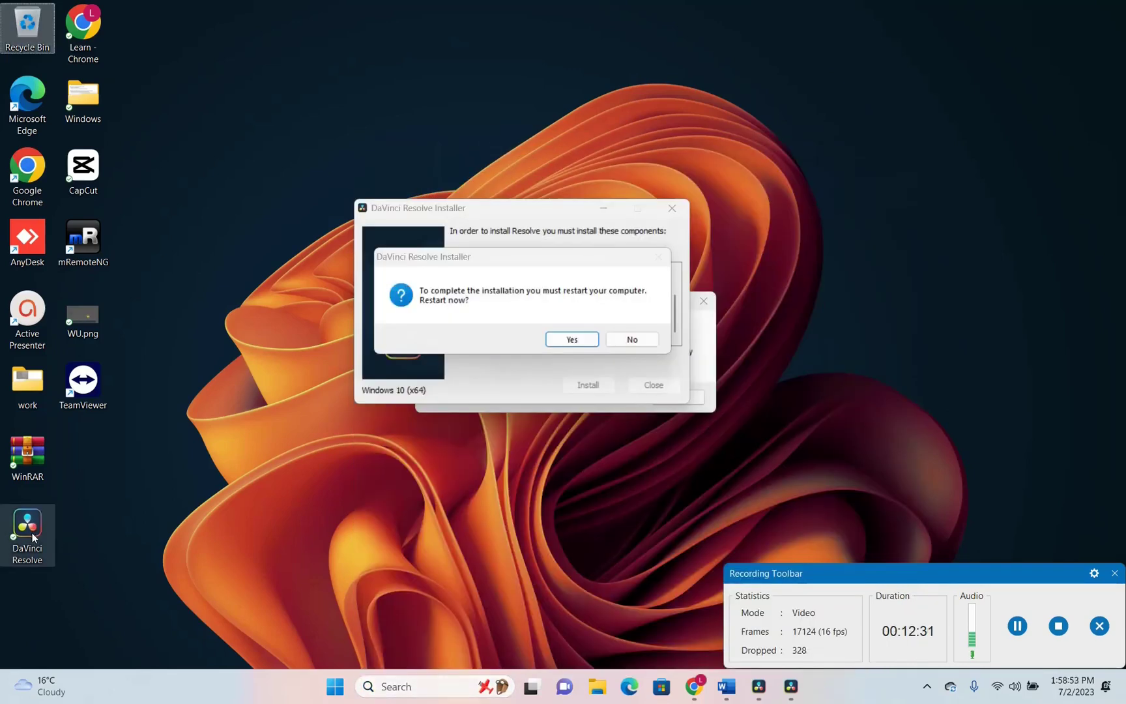
click(32, 531)
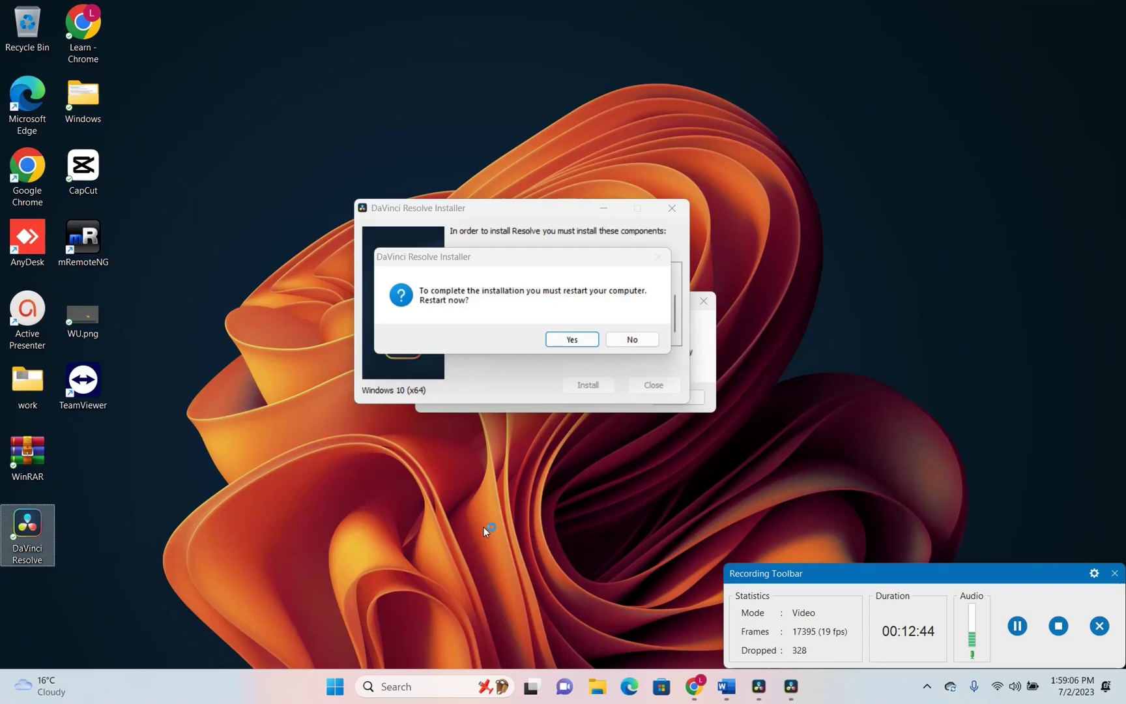
- Decline the restart and run quick setup past the system check with HD 1080 format
click(651, 346)
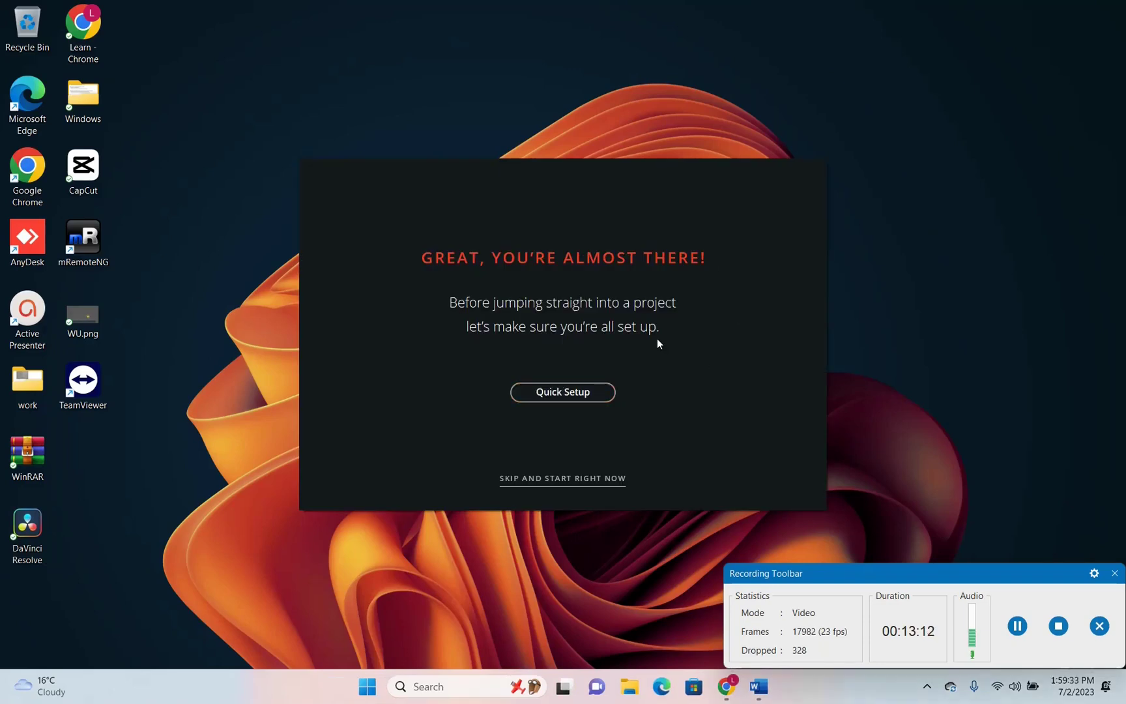
click(568, 404)
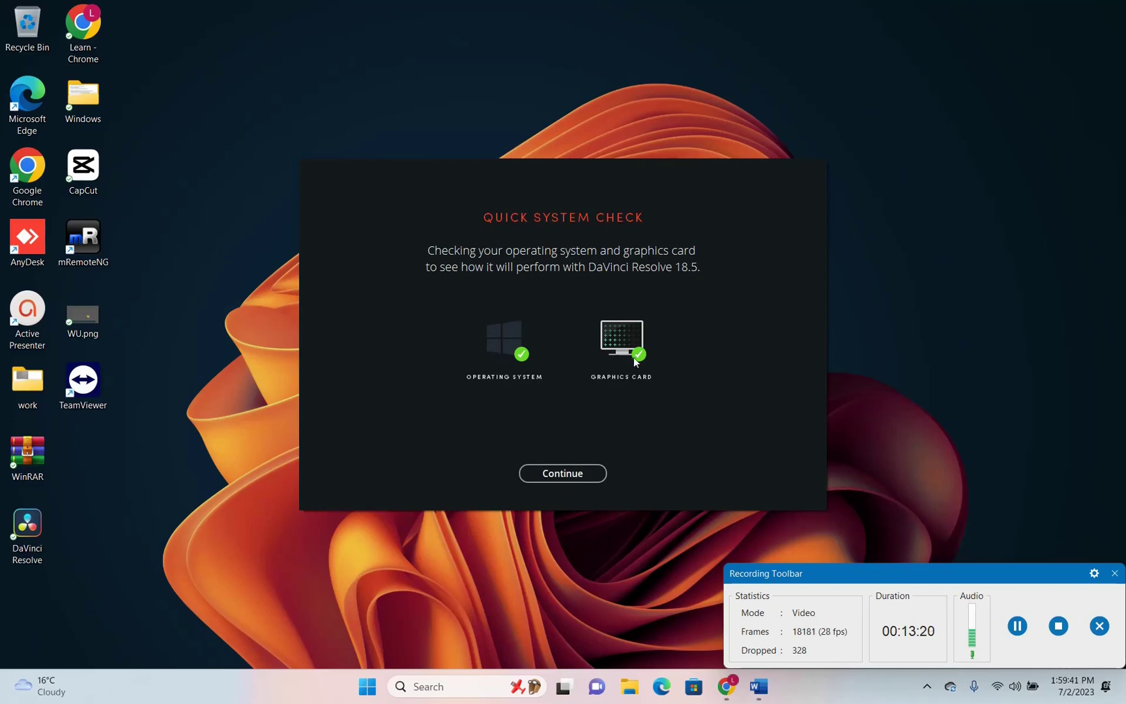
click(567, 474)
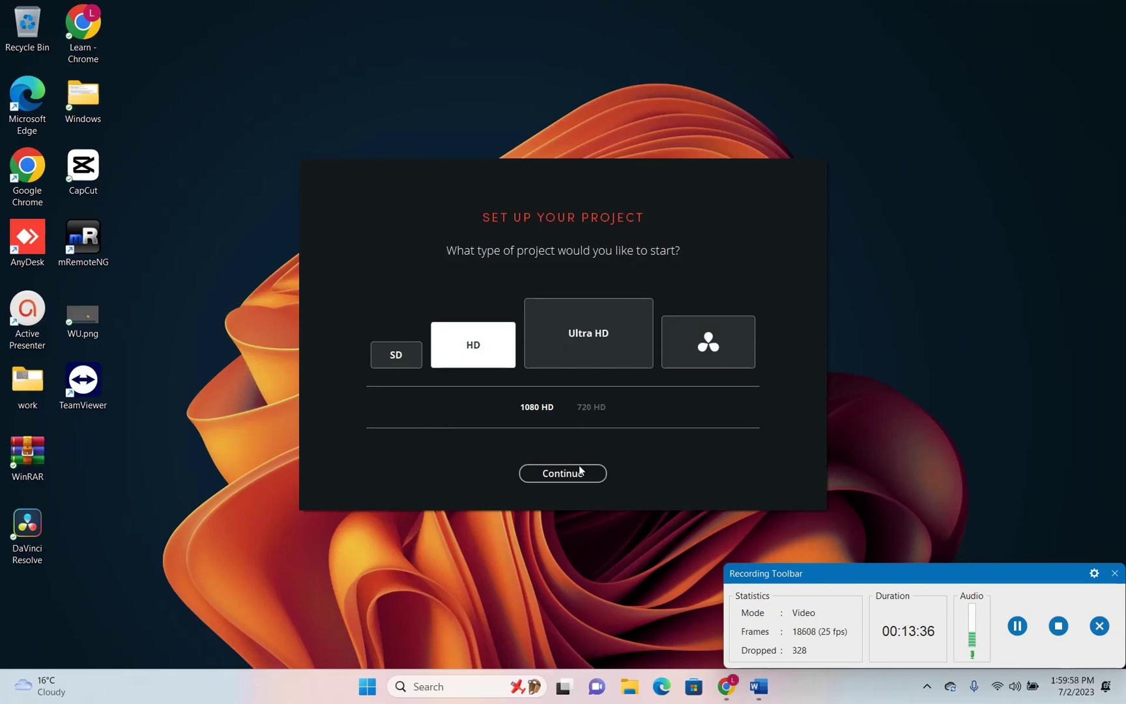
click(549, 478)
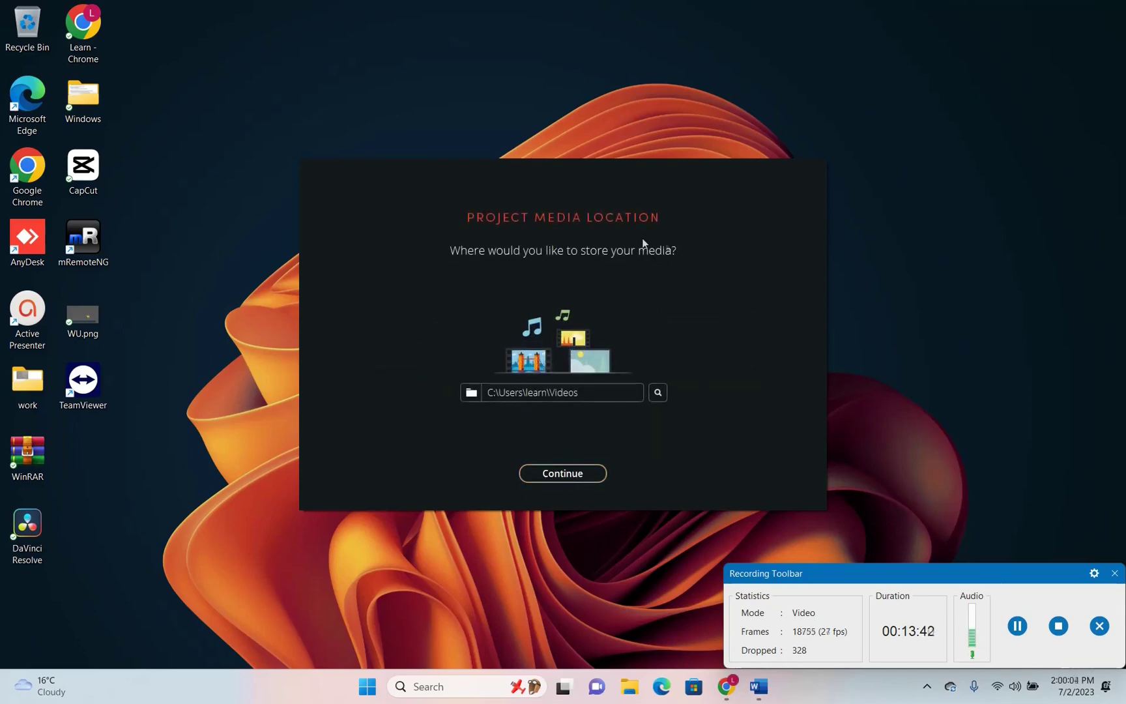
- Store media in the remove viruses folder and keep the DaVinci Resolve keyboard layout
click(657, 394)
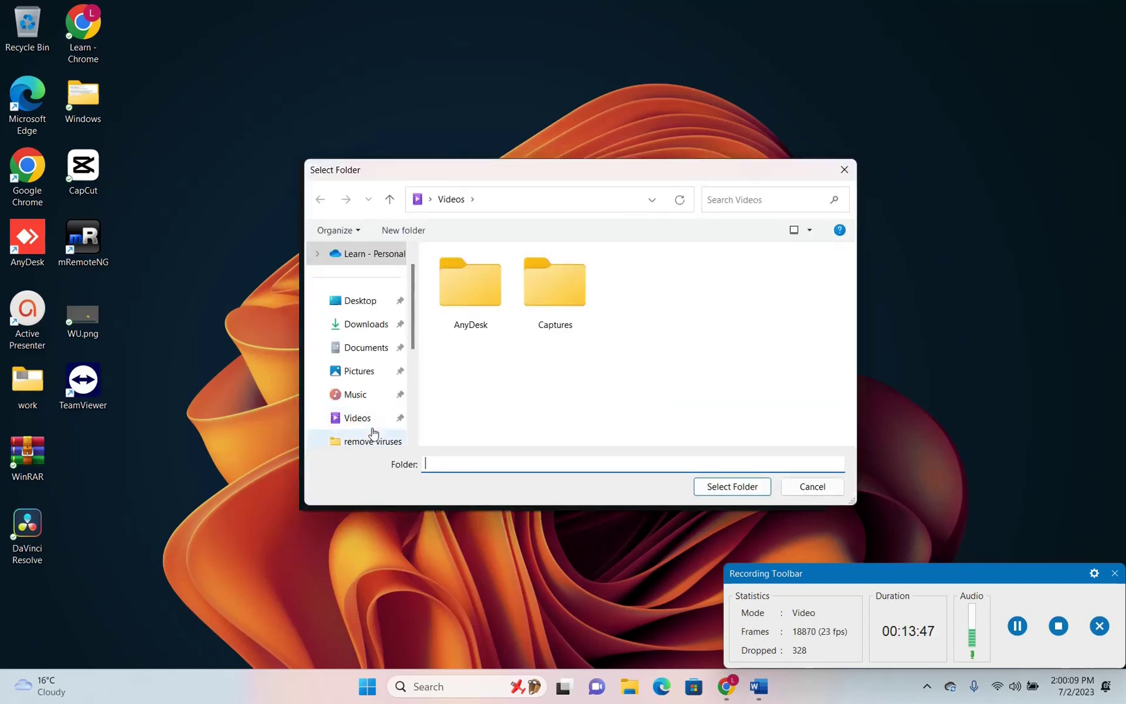
click(391, 443)
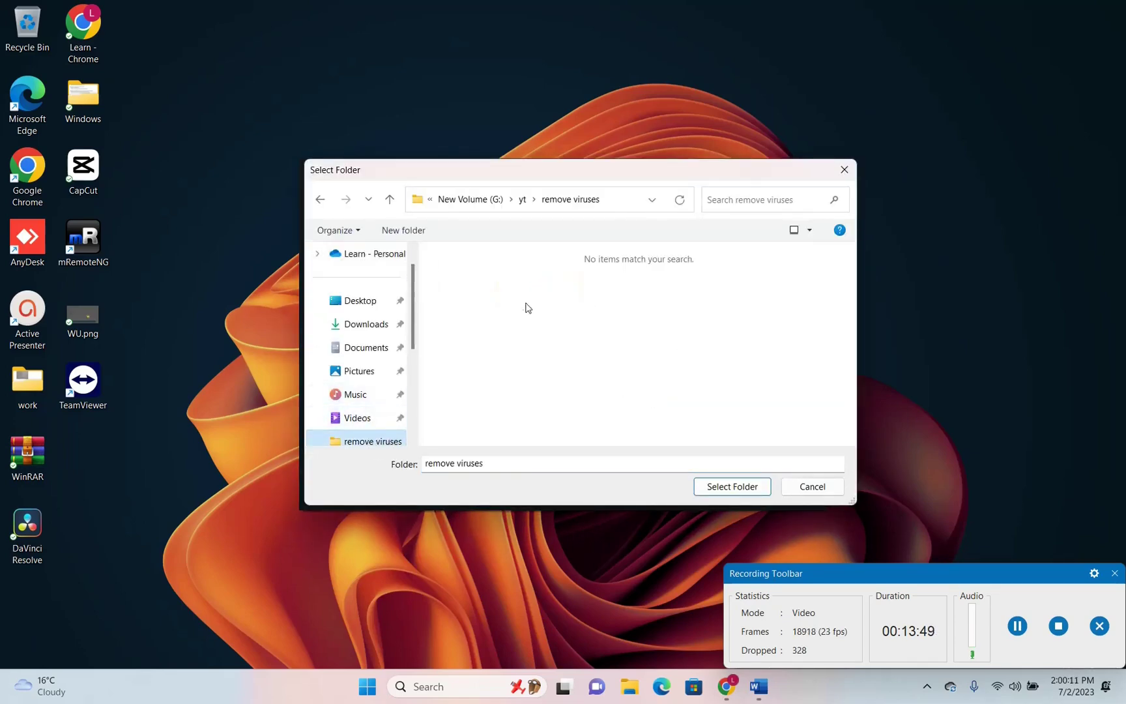
click(713, 487)
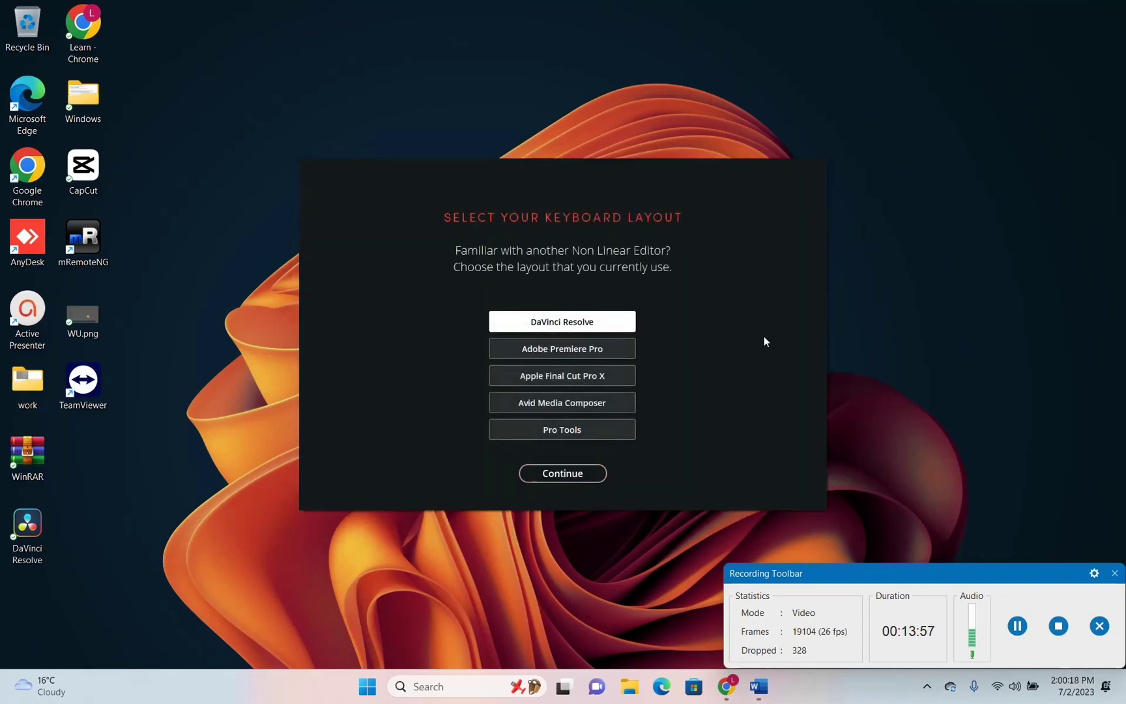
click(586, 474)
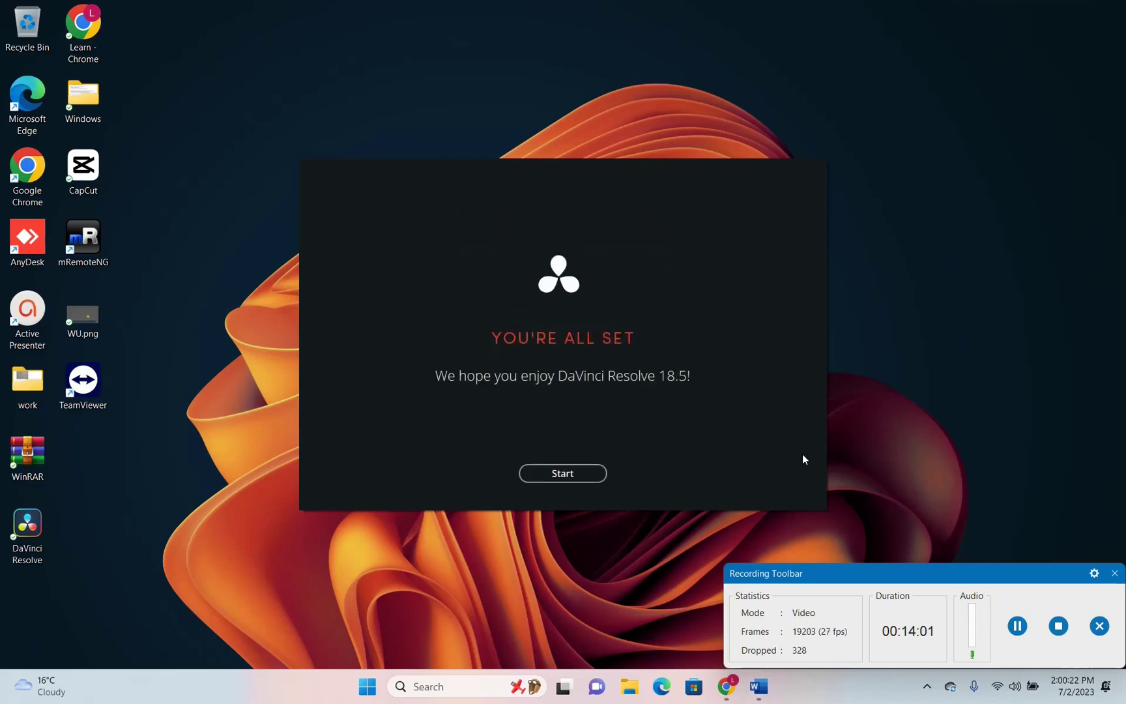
- Finish quick setup to launch DaVinci Resolve on an empty Untitled Project
click(565, 473)
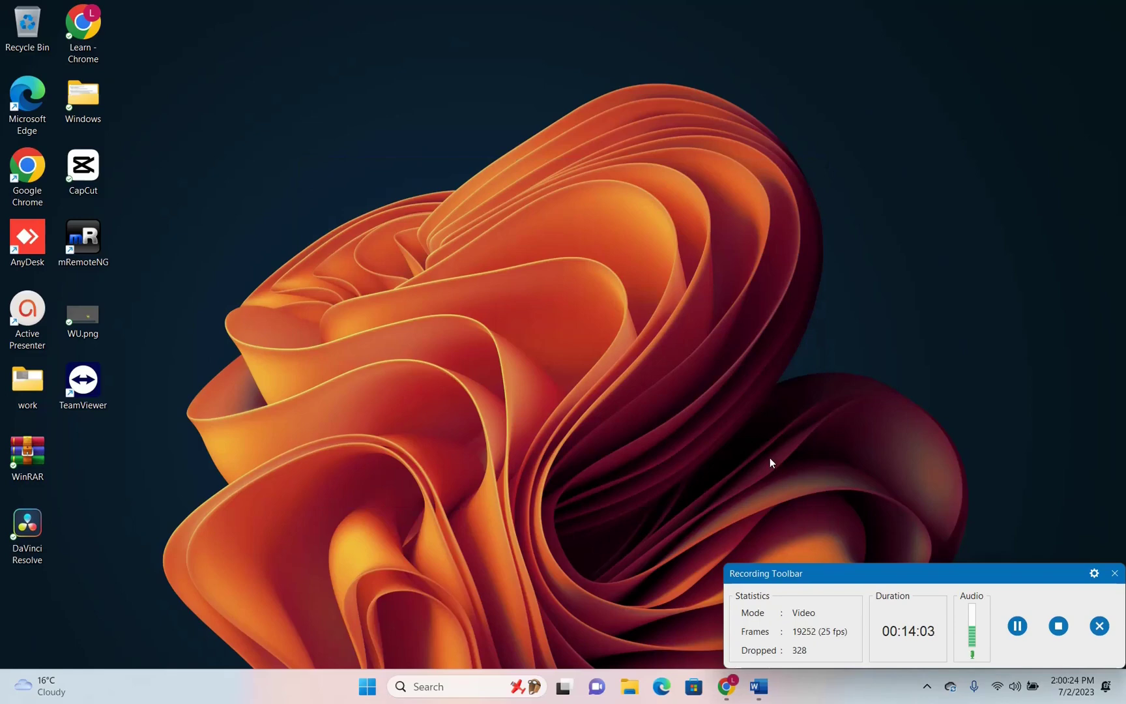